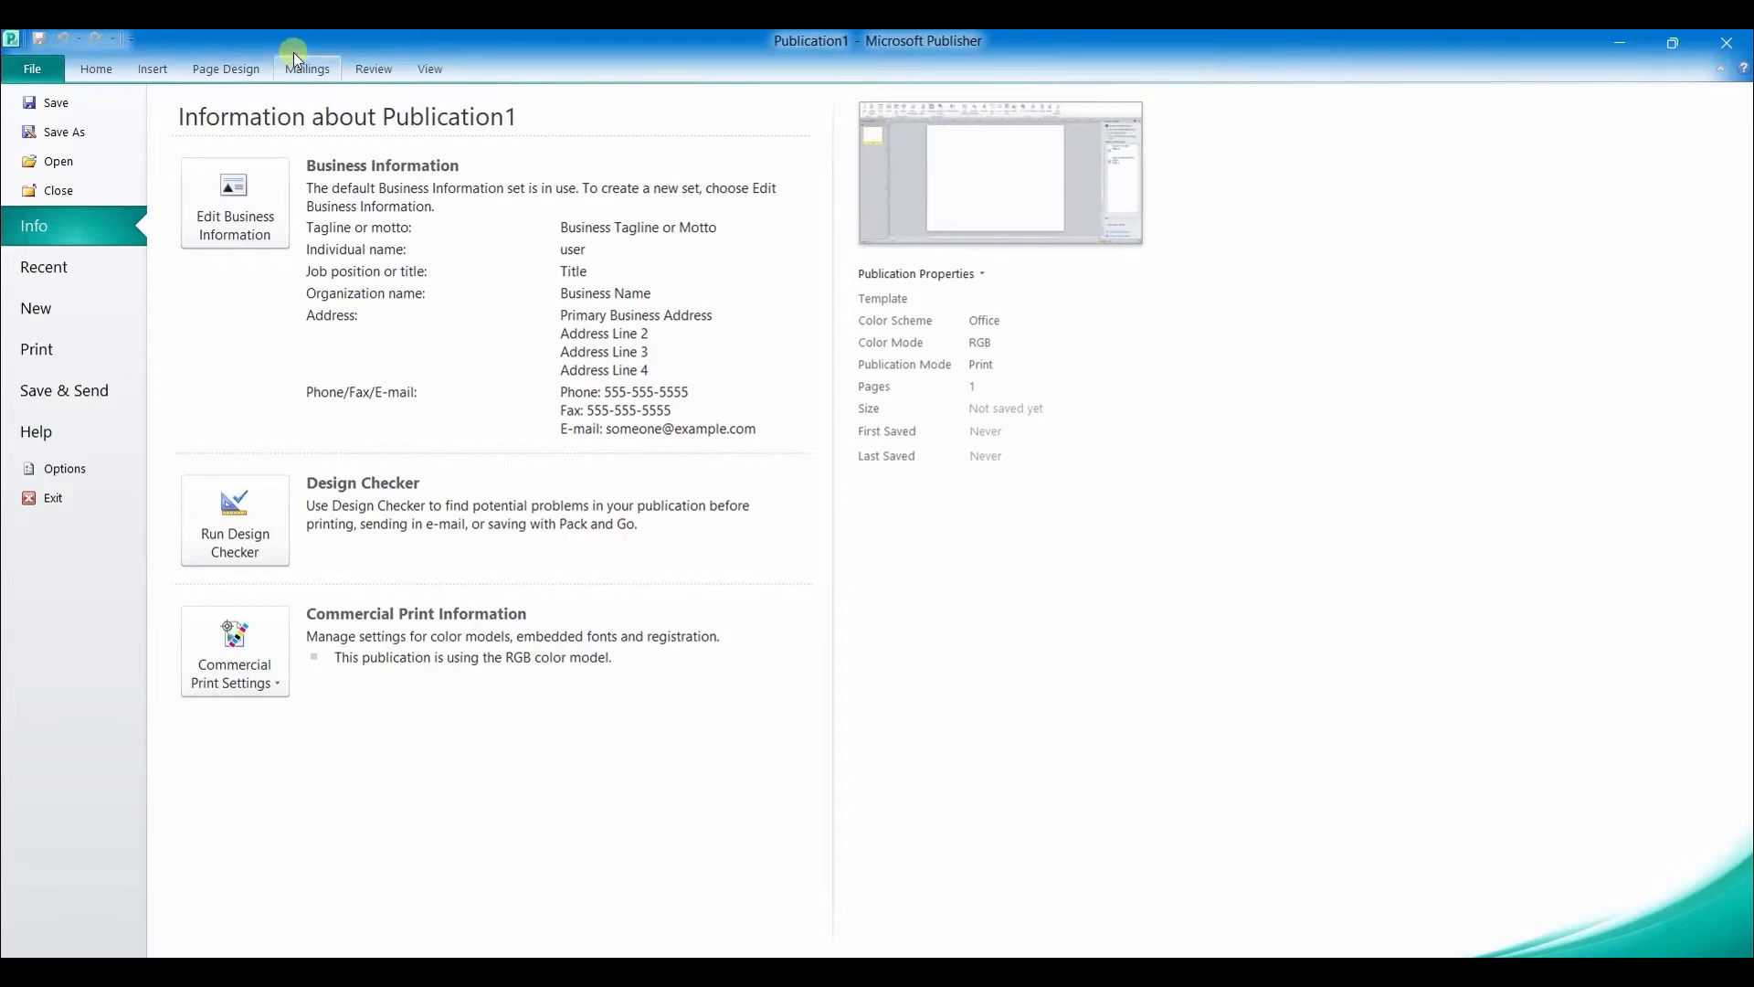
- Insert the Accent Box pull quote on the page from the full Page Parts library
left_click(151, 70)
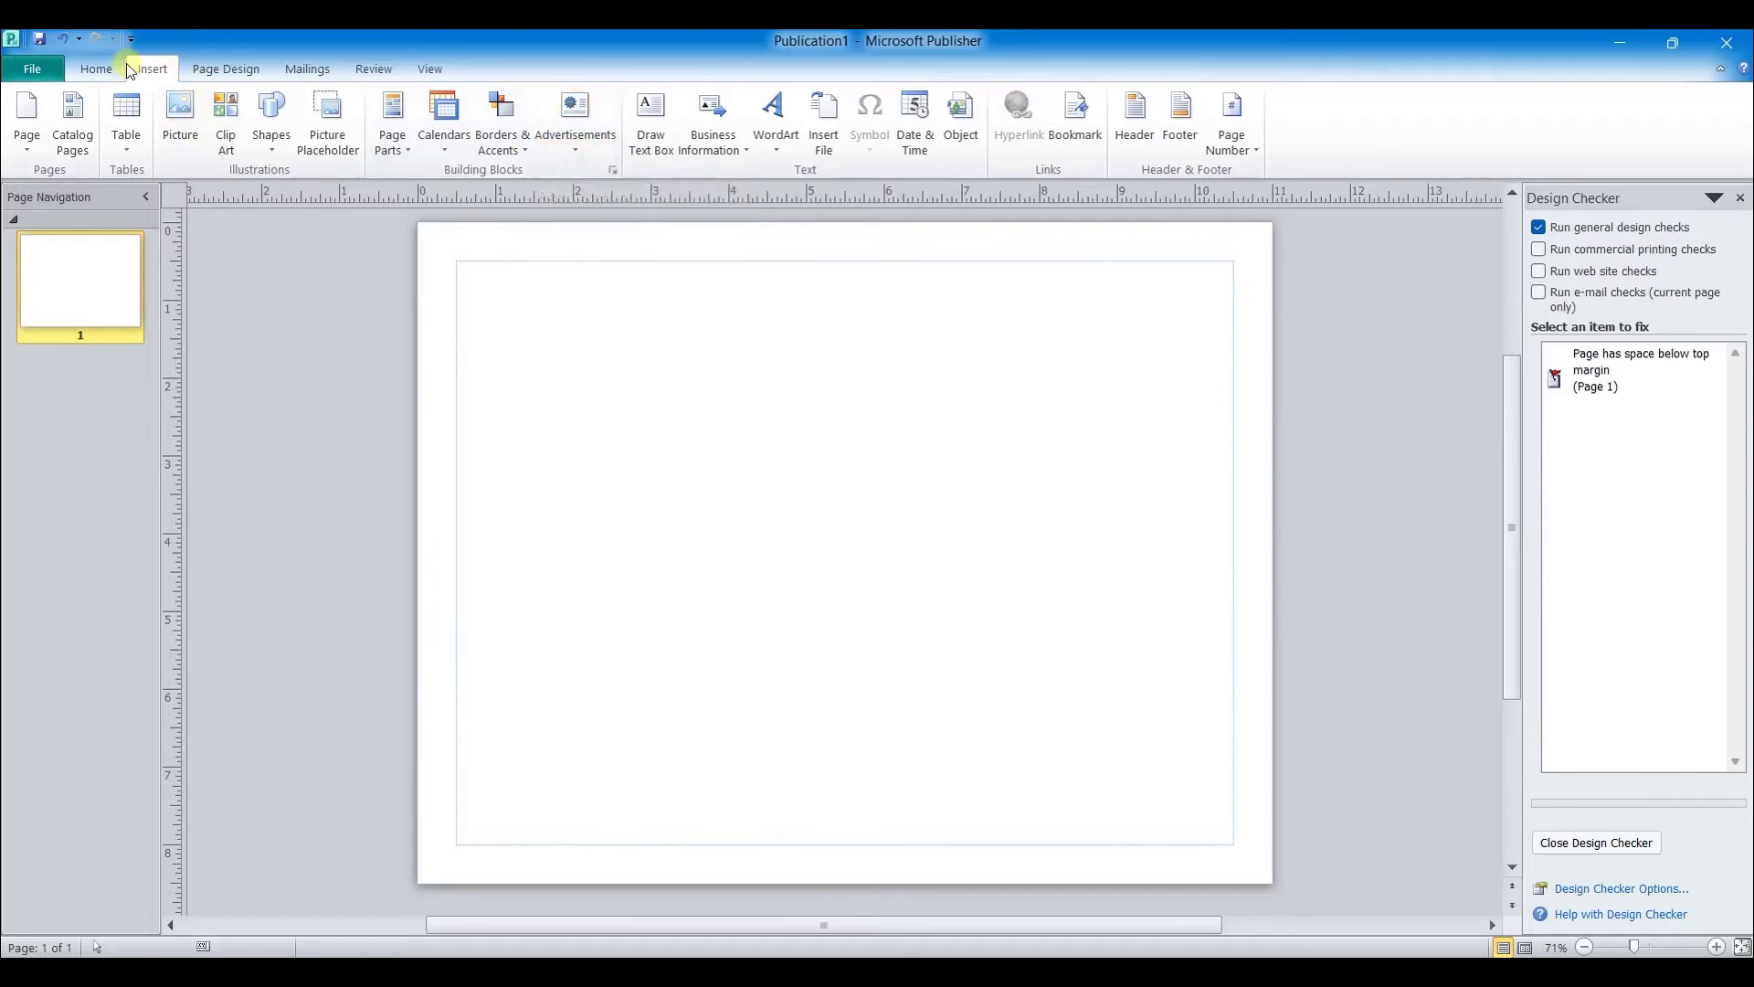
left_click(398, 155)
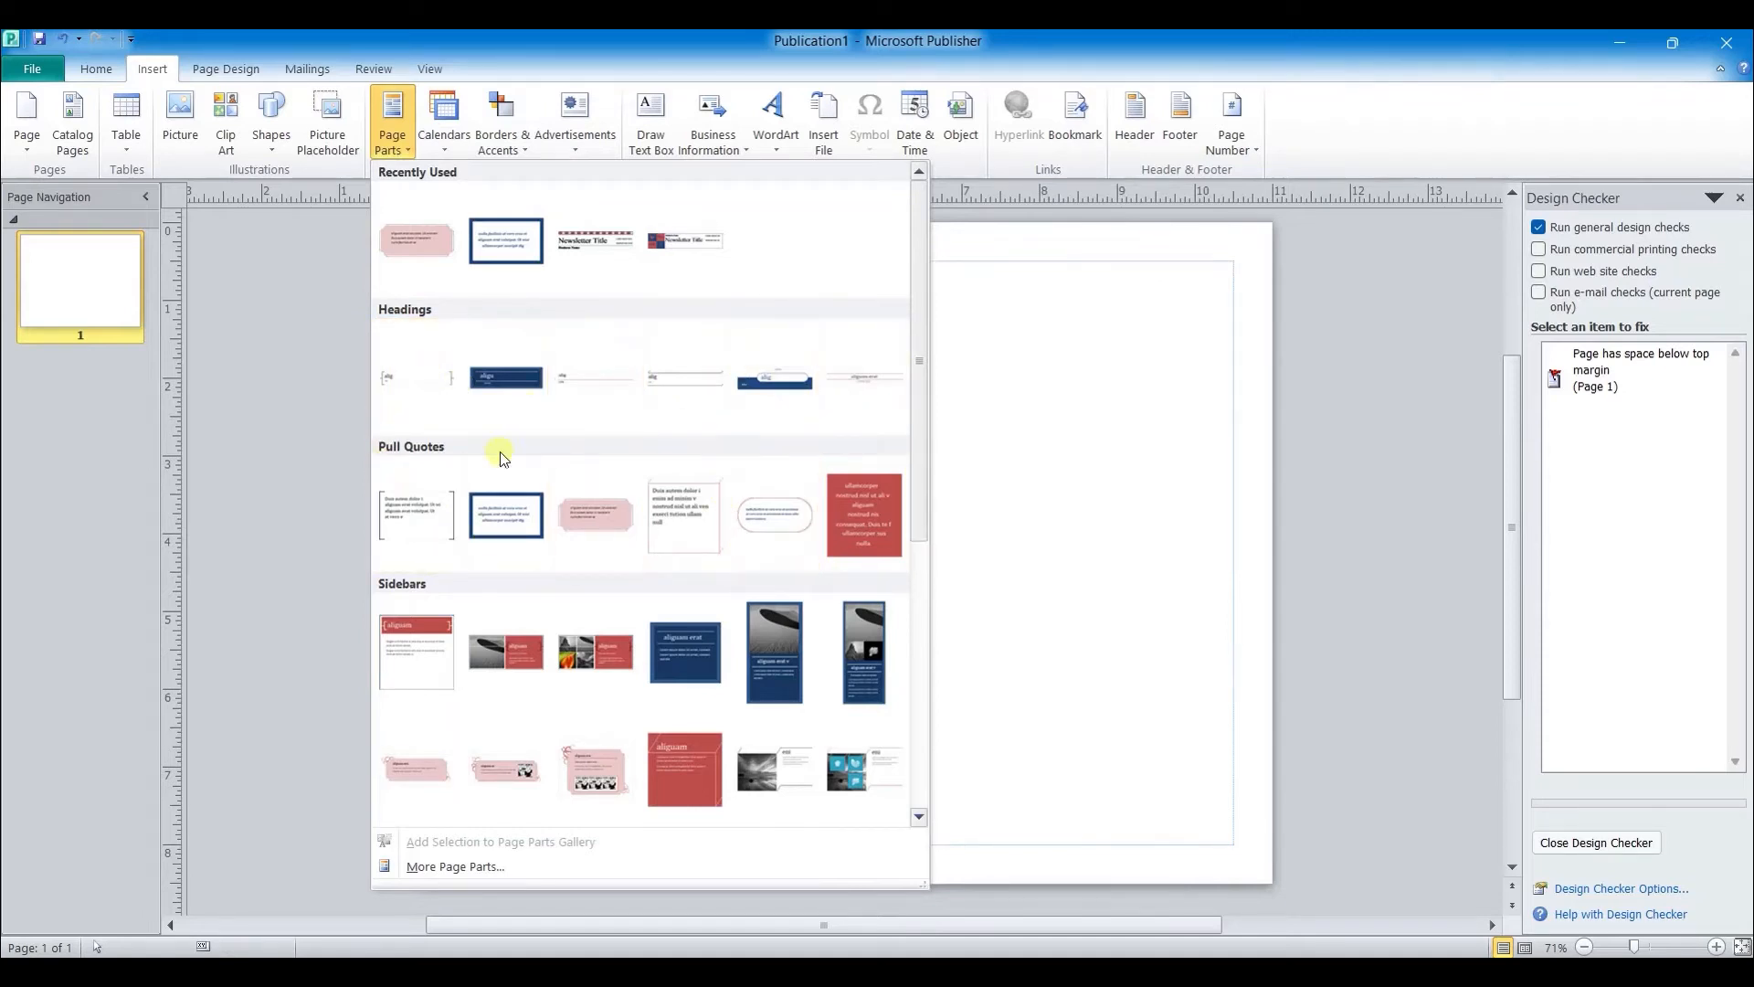
scroll(528, 551, "down", 4)
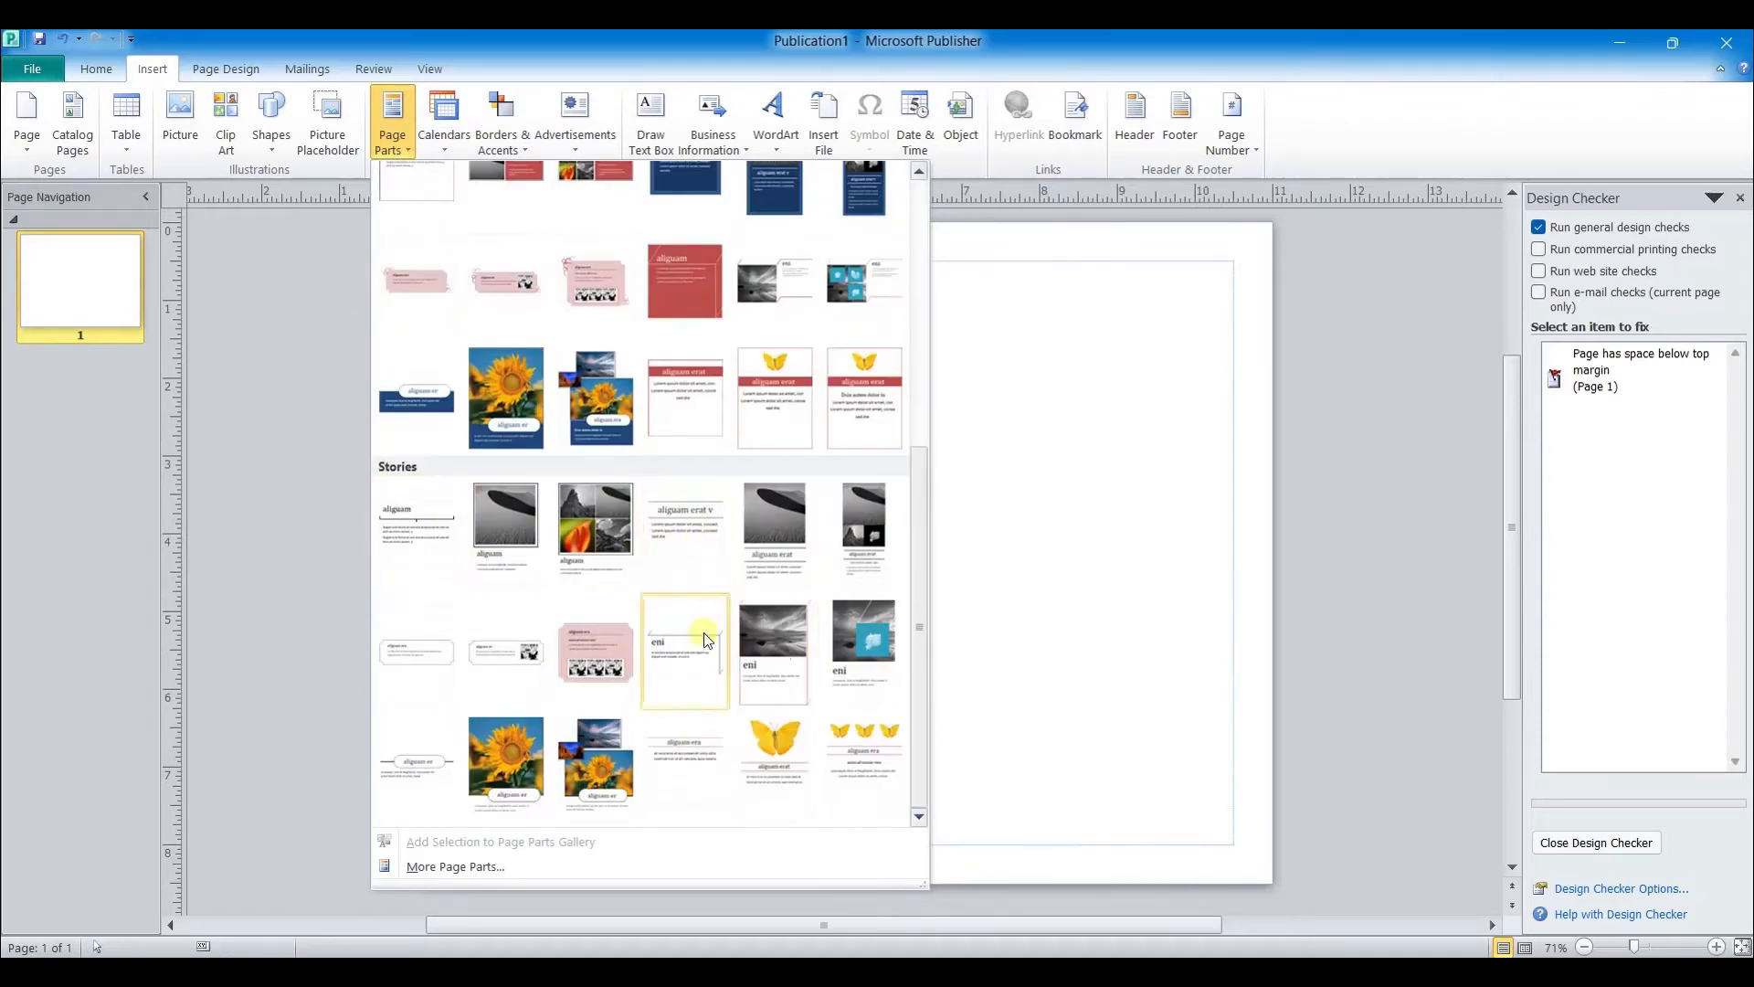
scroll(594, 530, "up", 4)
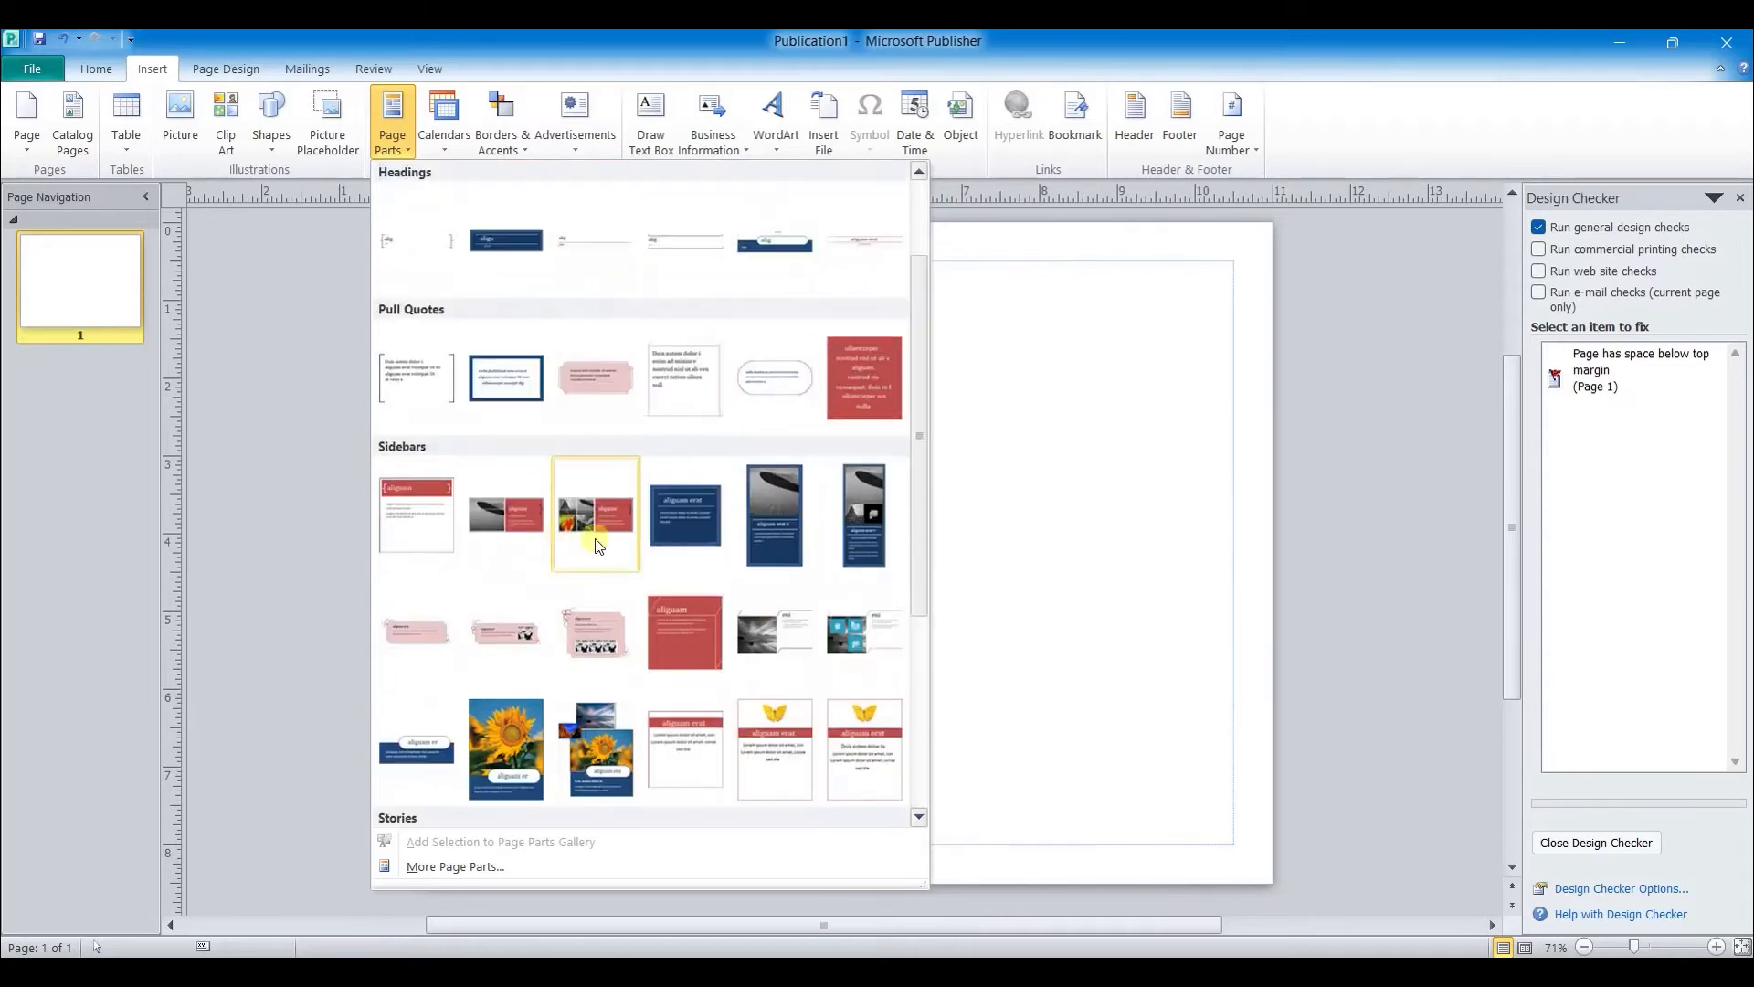
scroll(772, 442, "up", 2)
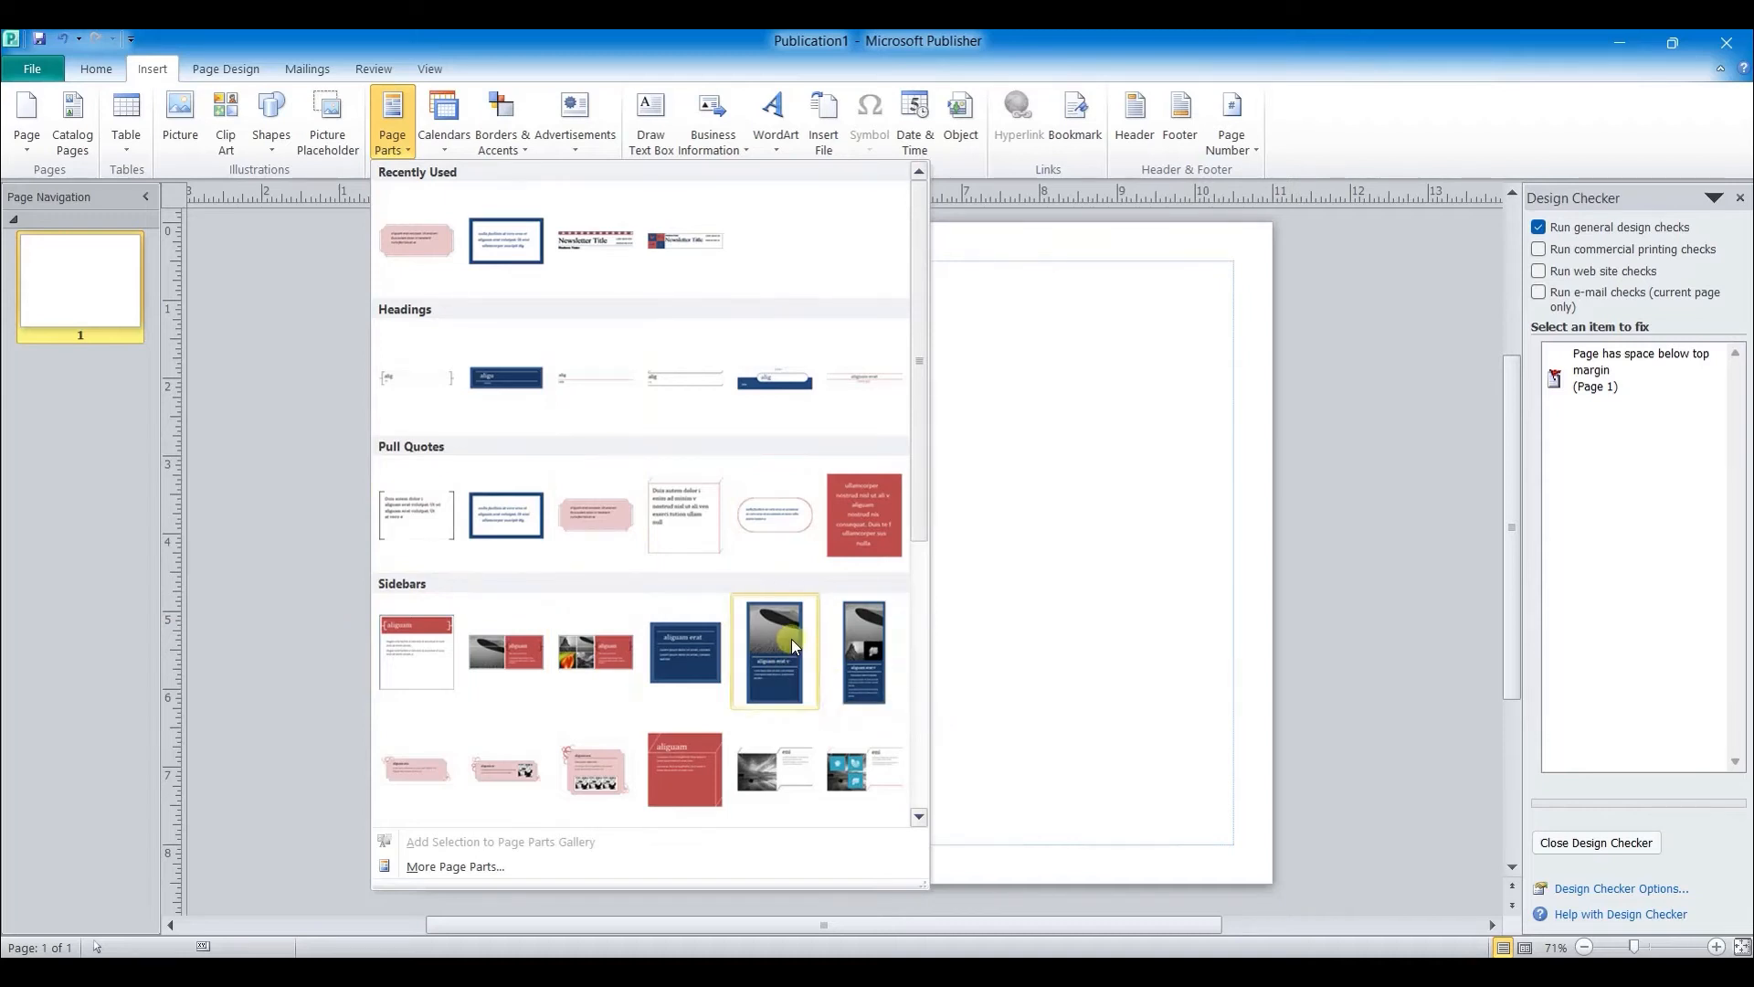
left_click(457, 871)
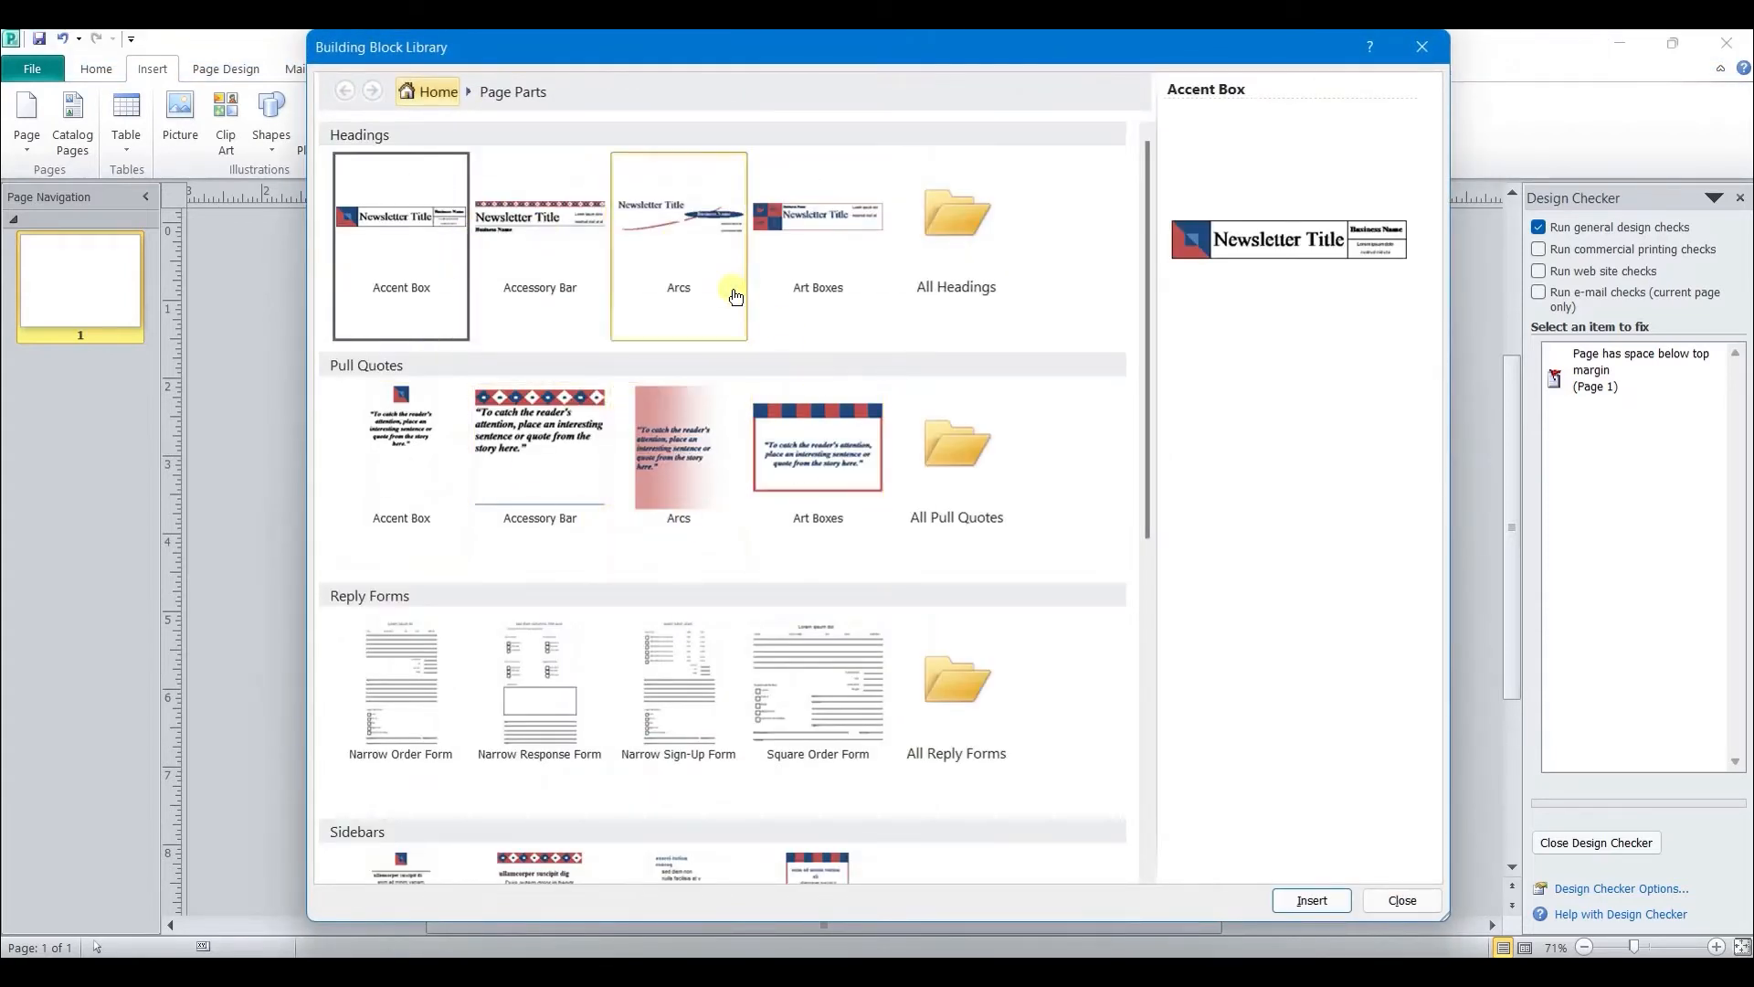
scroll(461, 562, "down", 2)
scroll(461, 562, "down", 2)
scroll(392, 507, "down", 2)
scroll(547, 660, "up", 6)
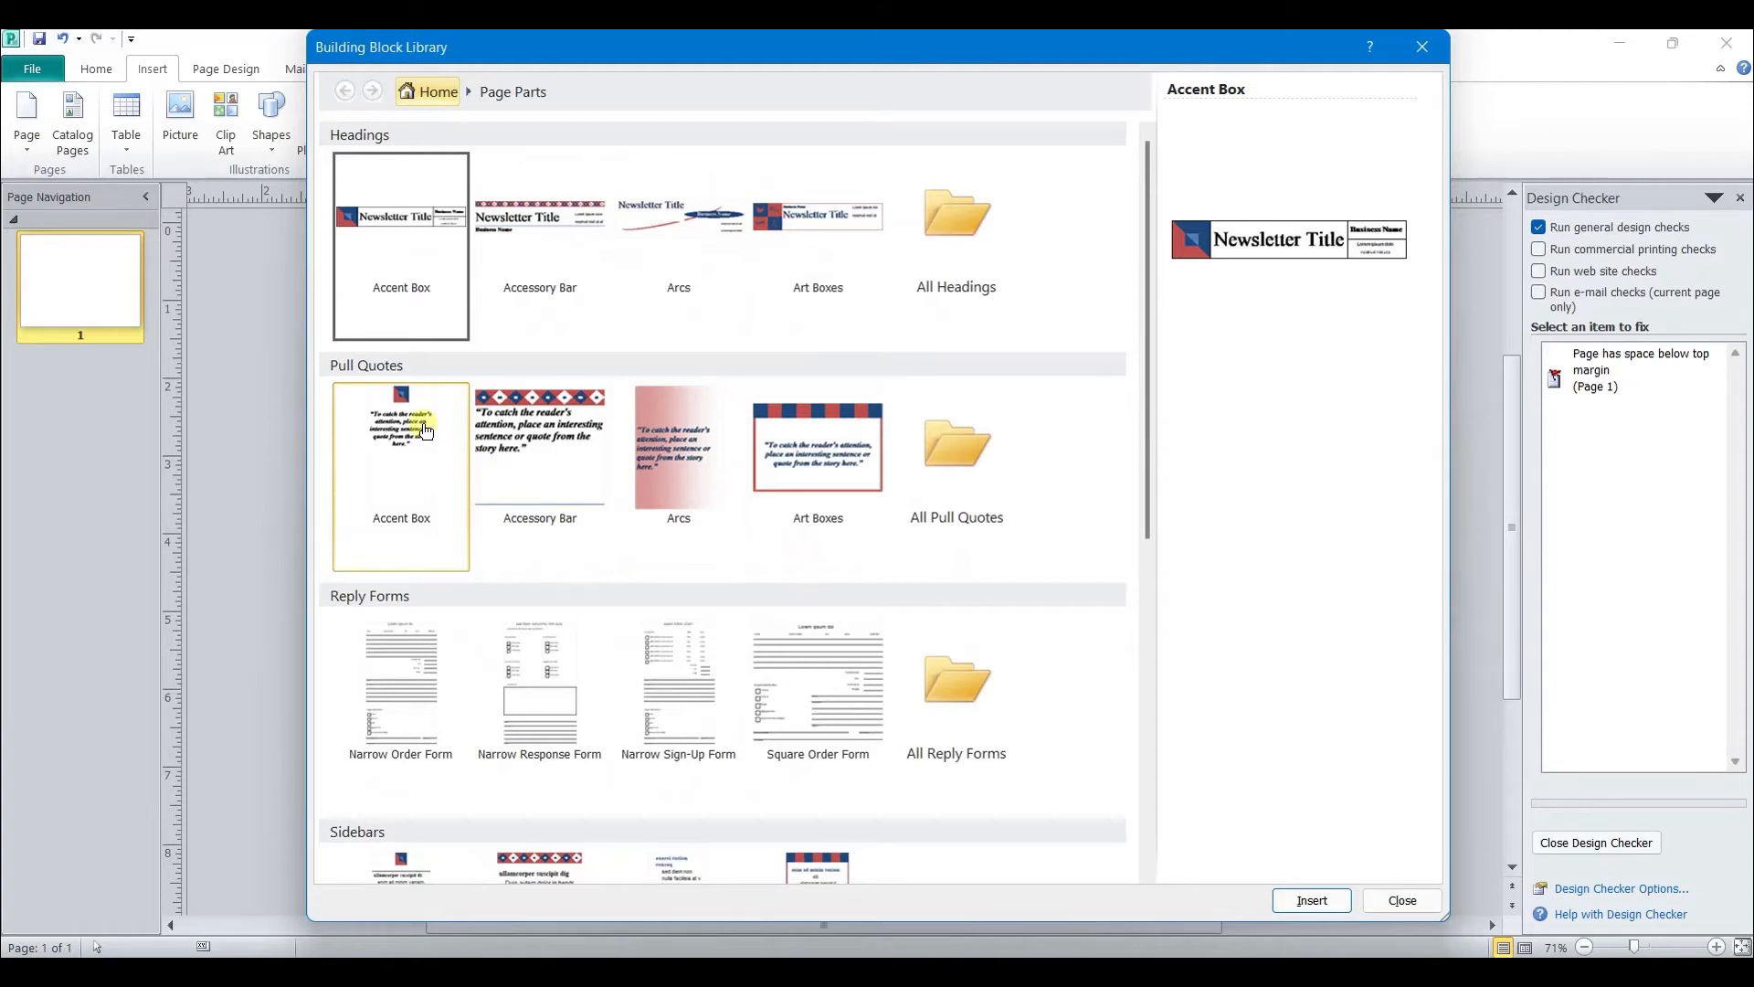
left_click(426, 431)
left_click(1316, 909)
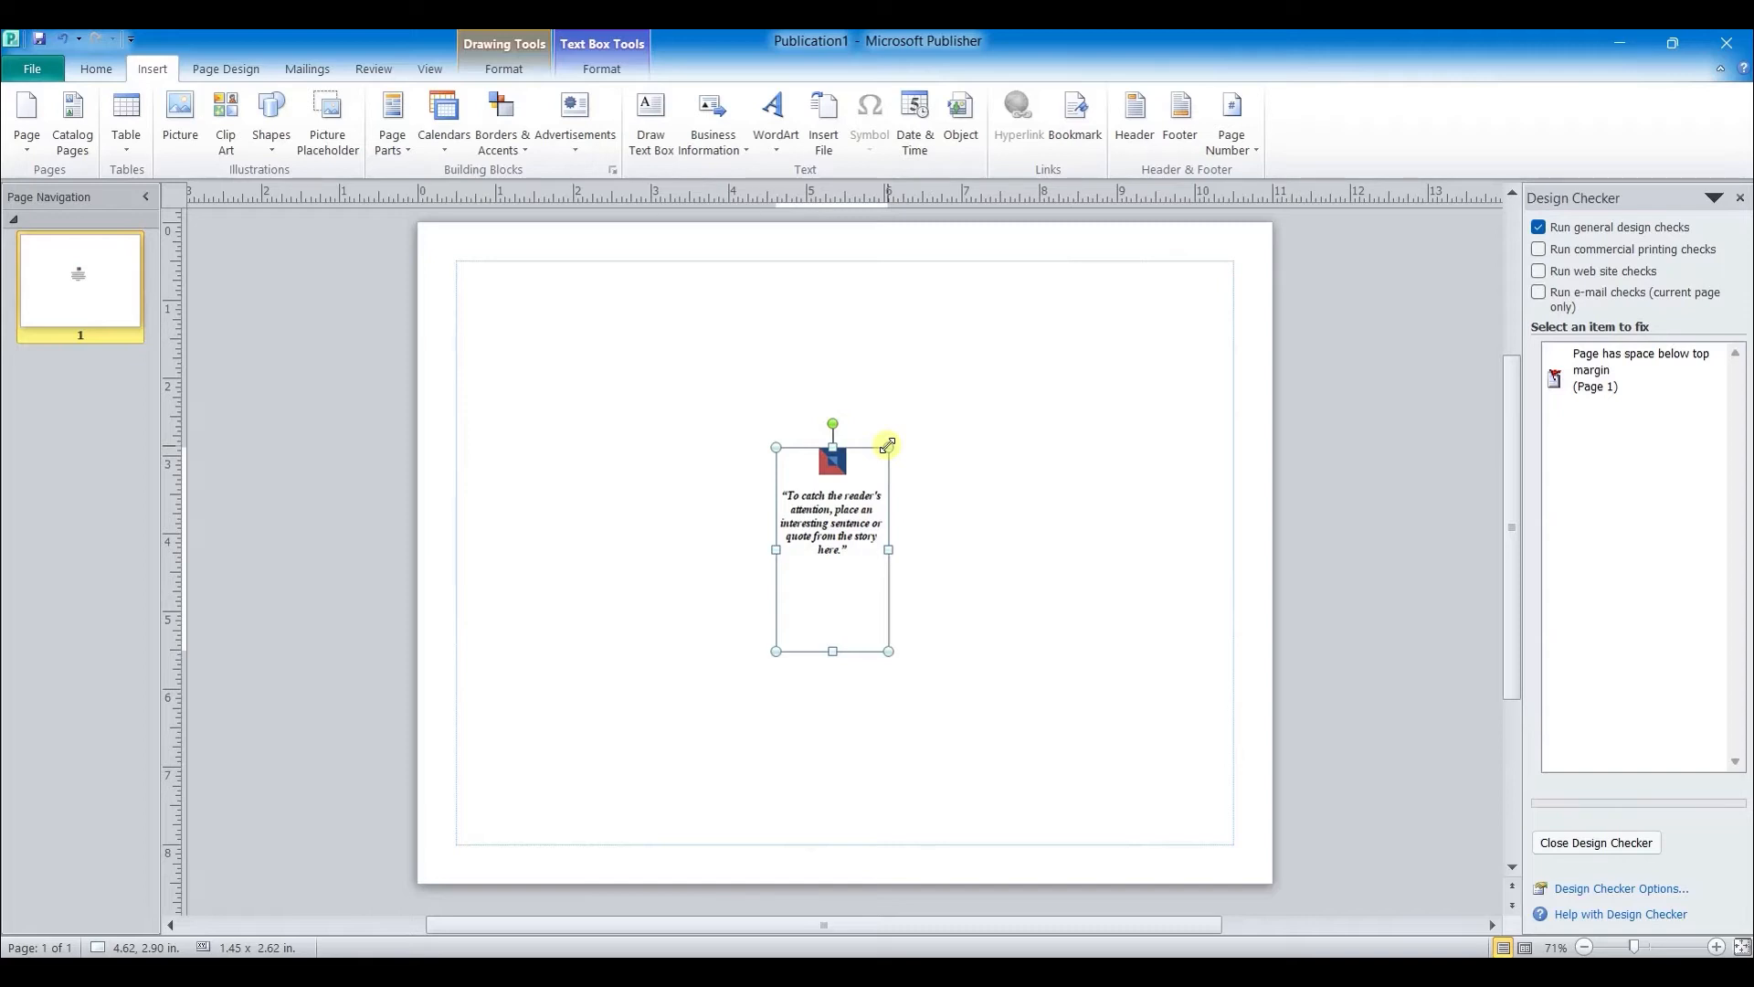
- Enlarge the pull quote to about 5.44 x 3.99 in and replace its placeholder quote with "My text"
left_click_drag(888, 444, 1198, 340)
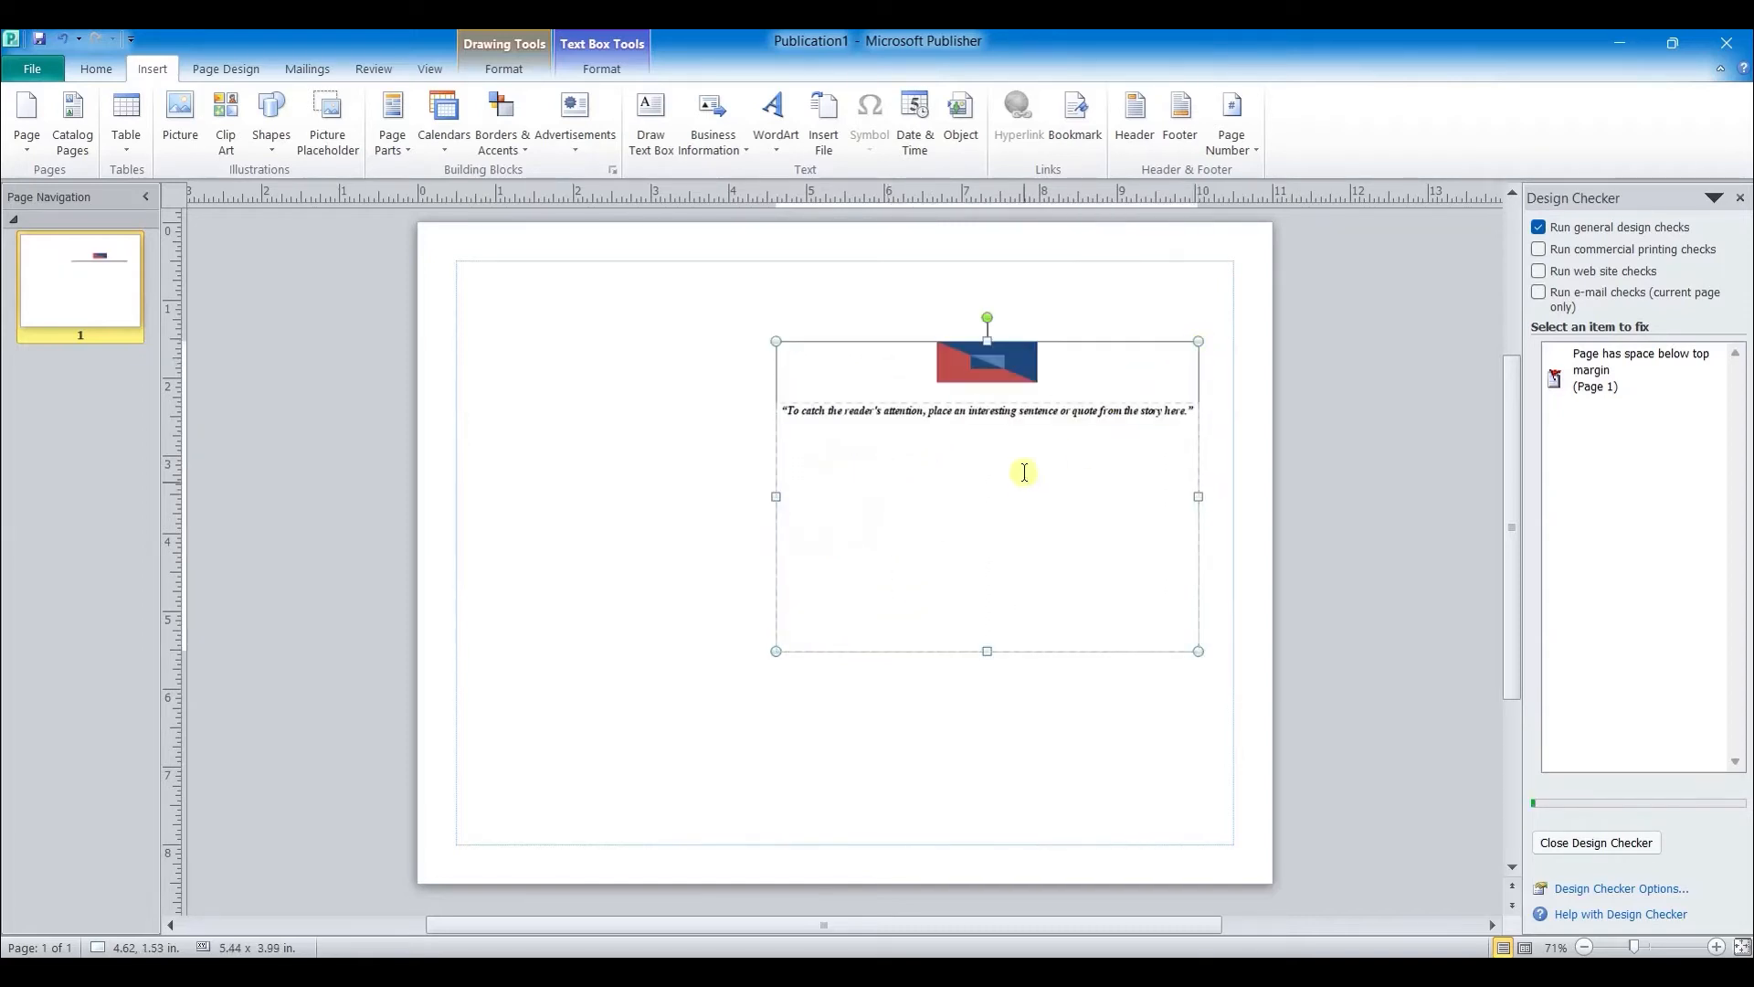
left_click(1182, 411)
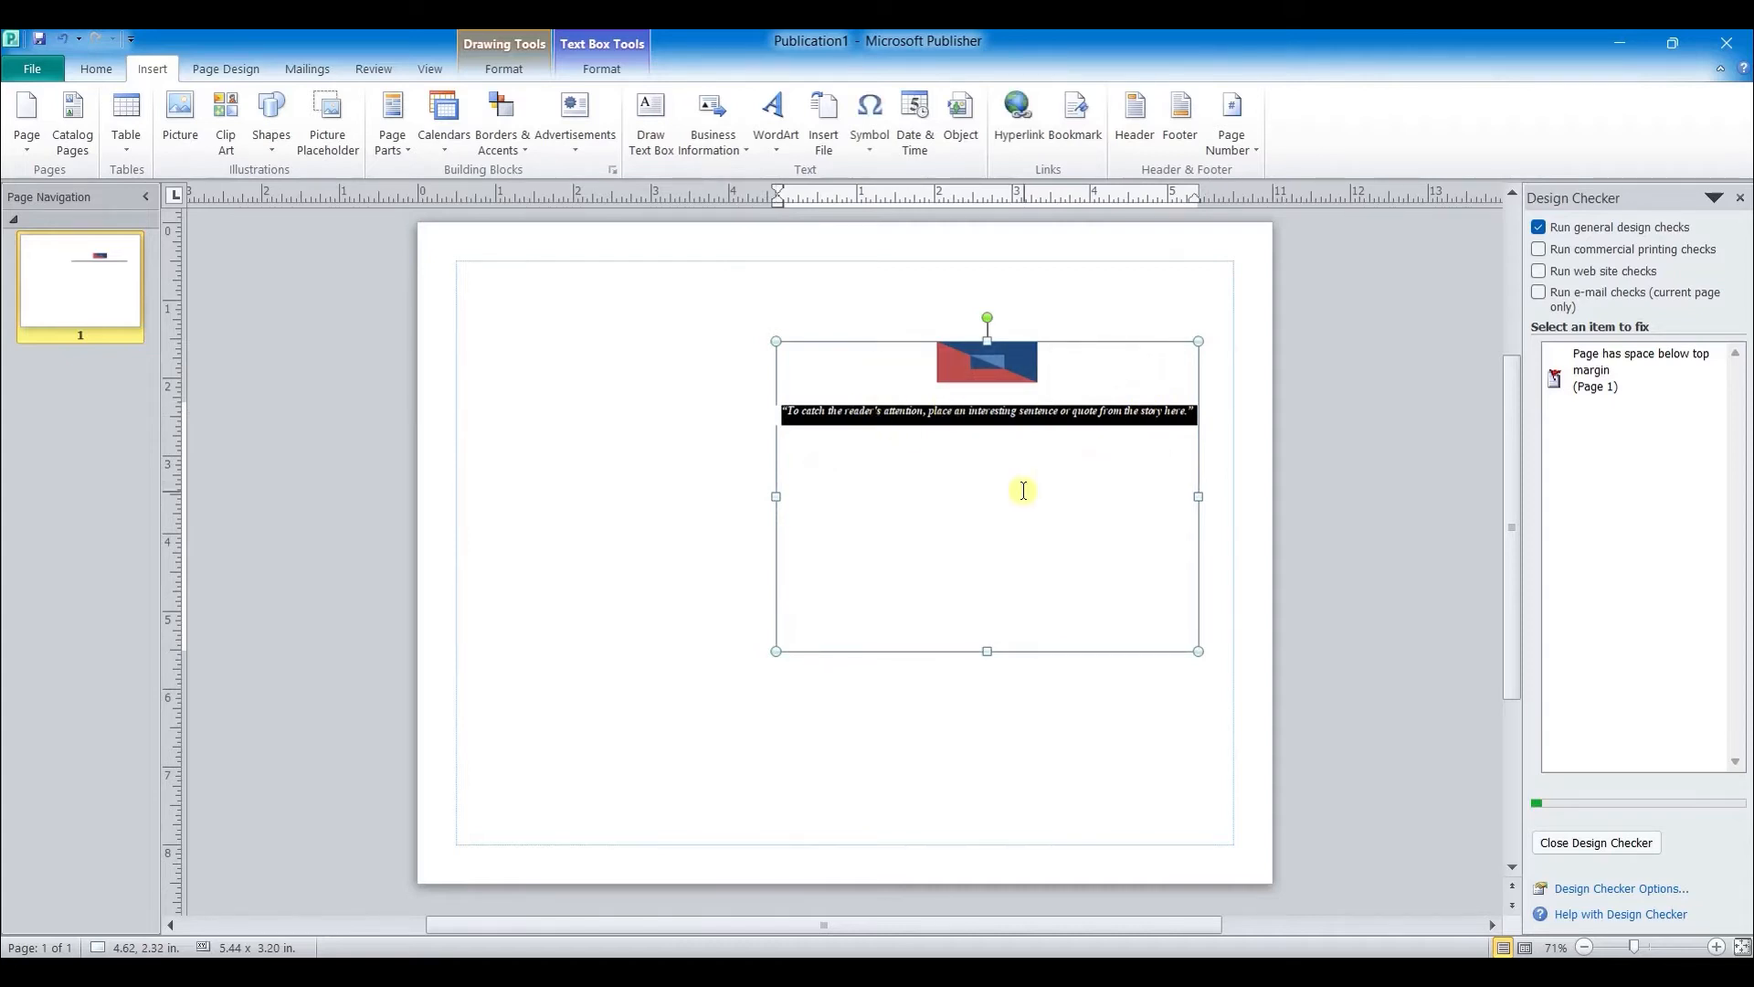
type("A")
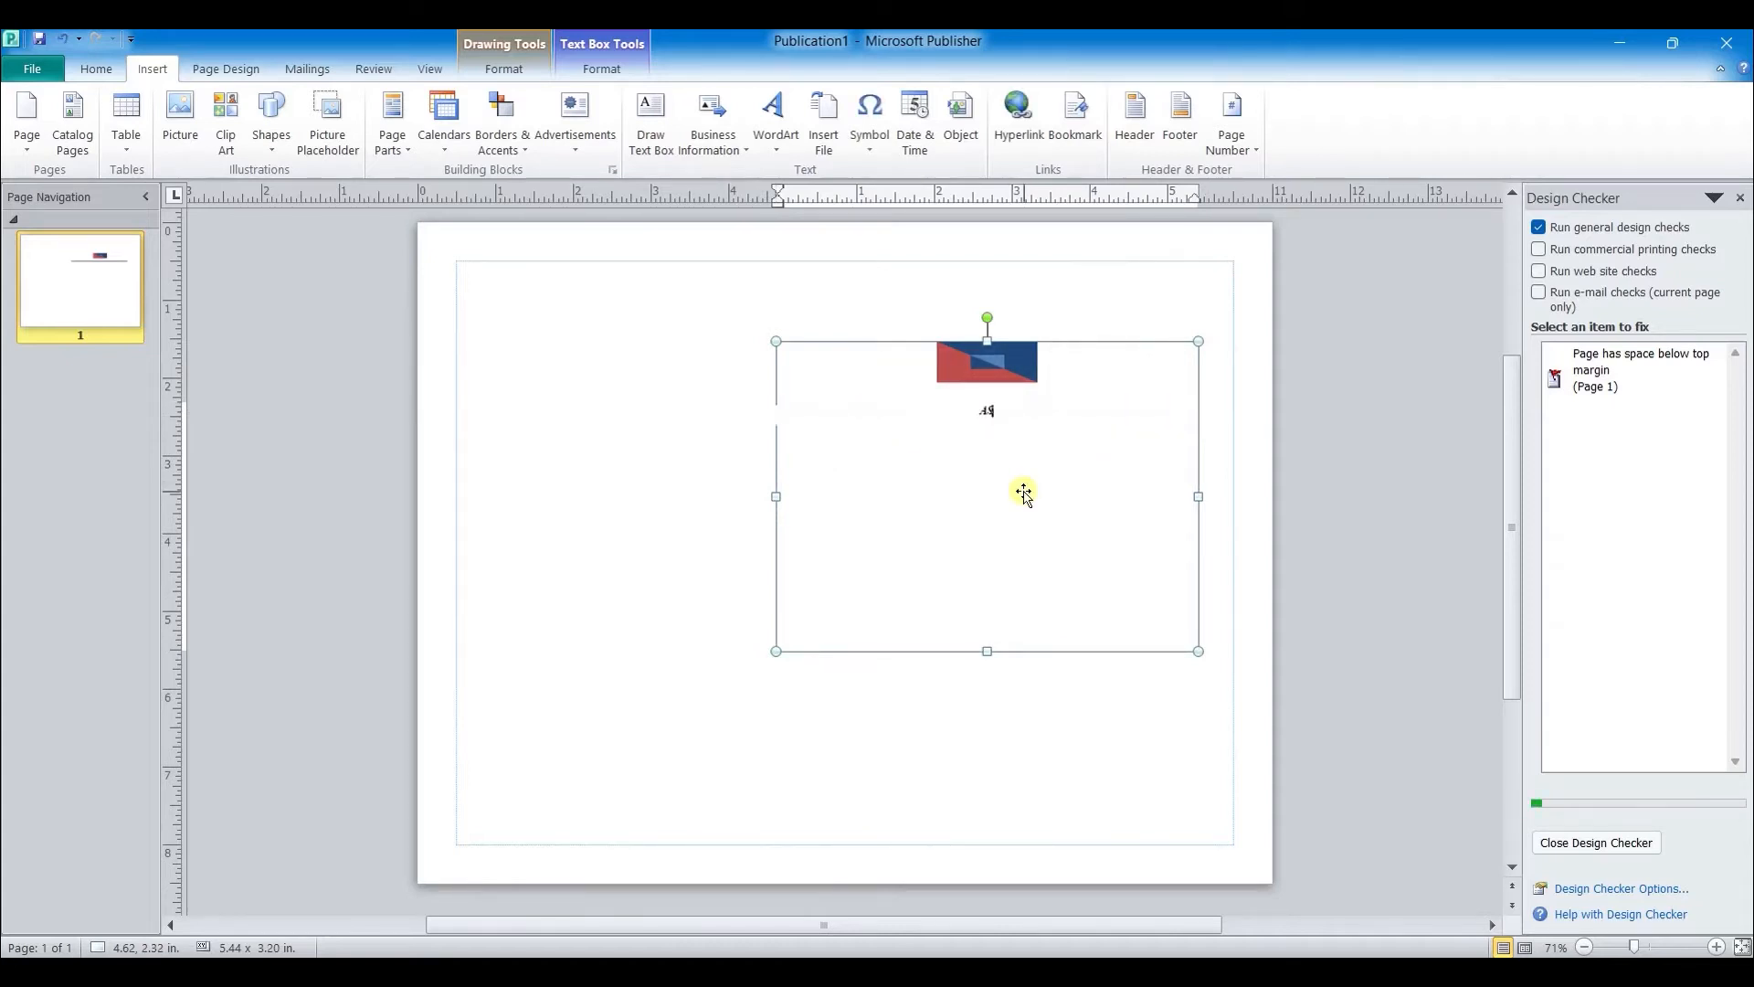
key("BackSpace")
type("My text")
left_click(741, 304)
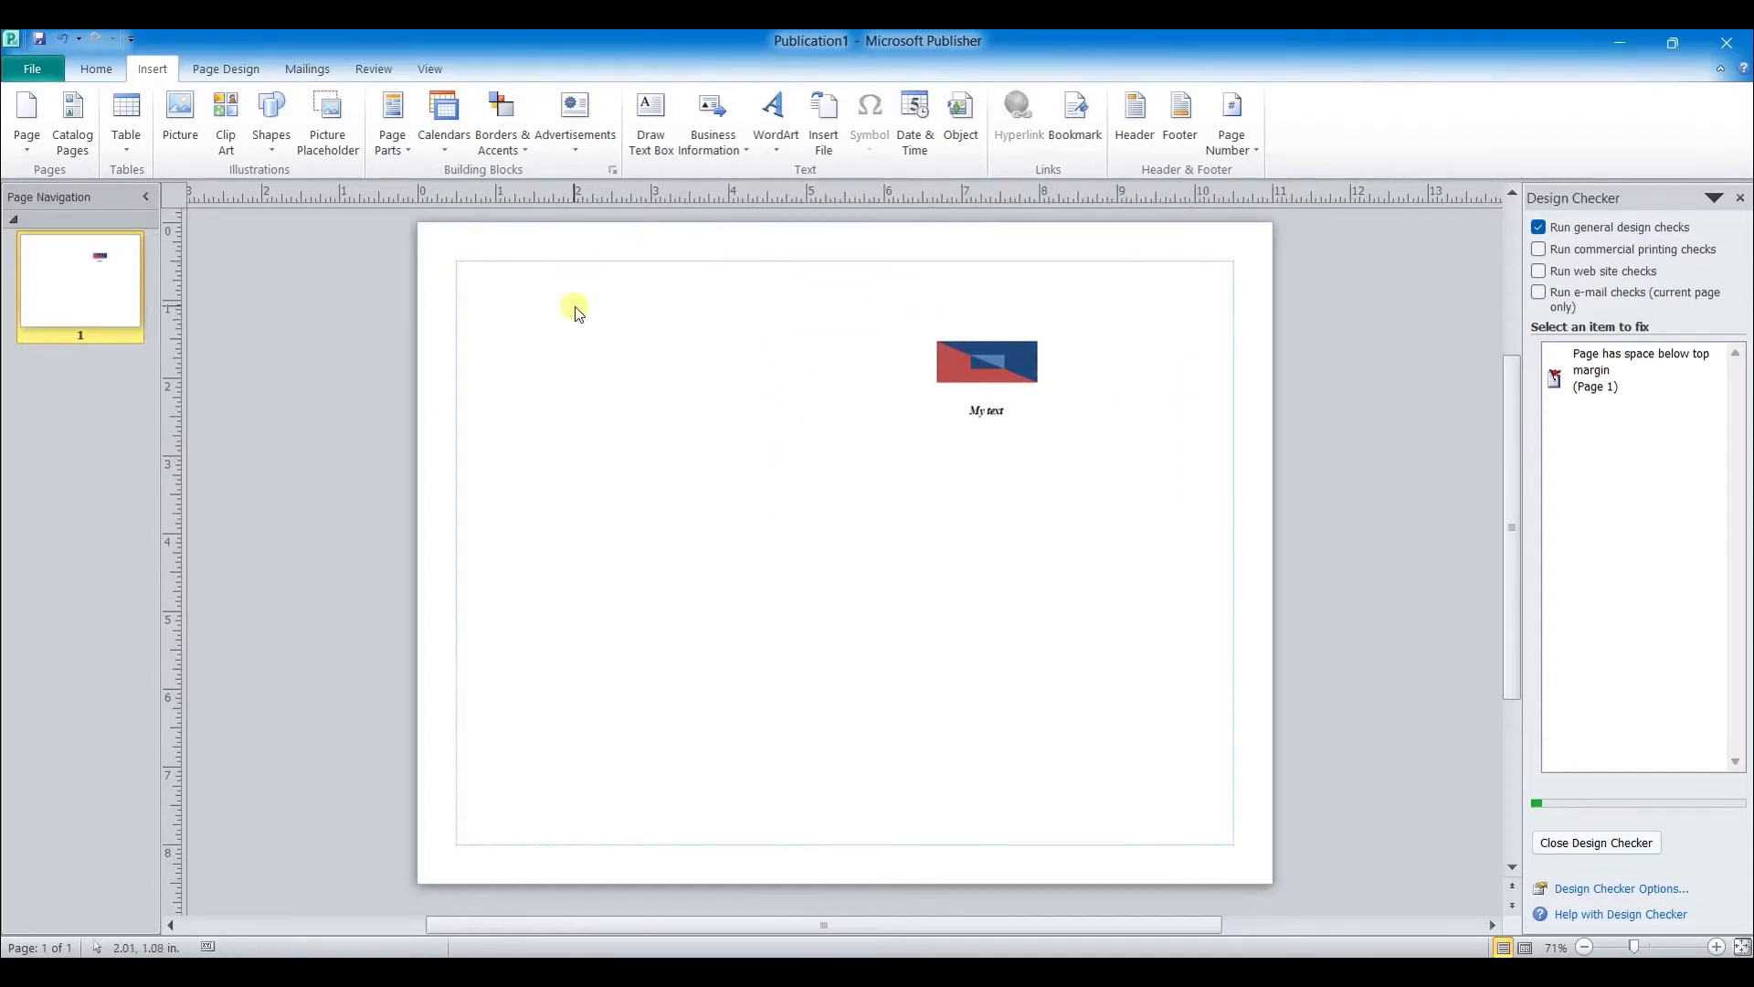
- Insert the Edge calendar for February 2022 from the full calendar library and shrink it to about 6.63 in wide
left_click(448, 153)
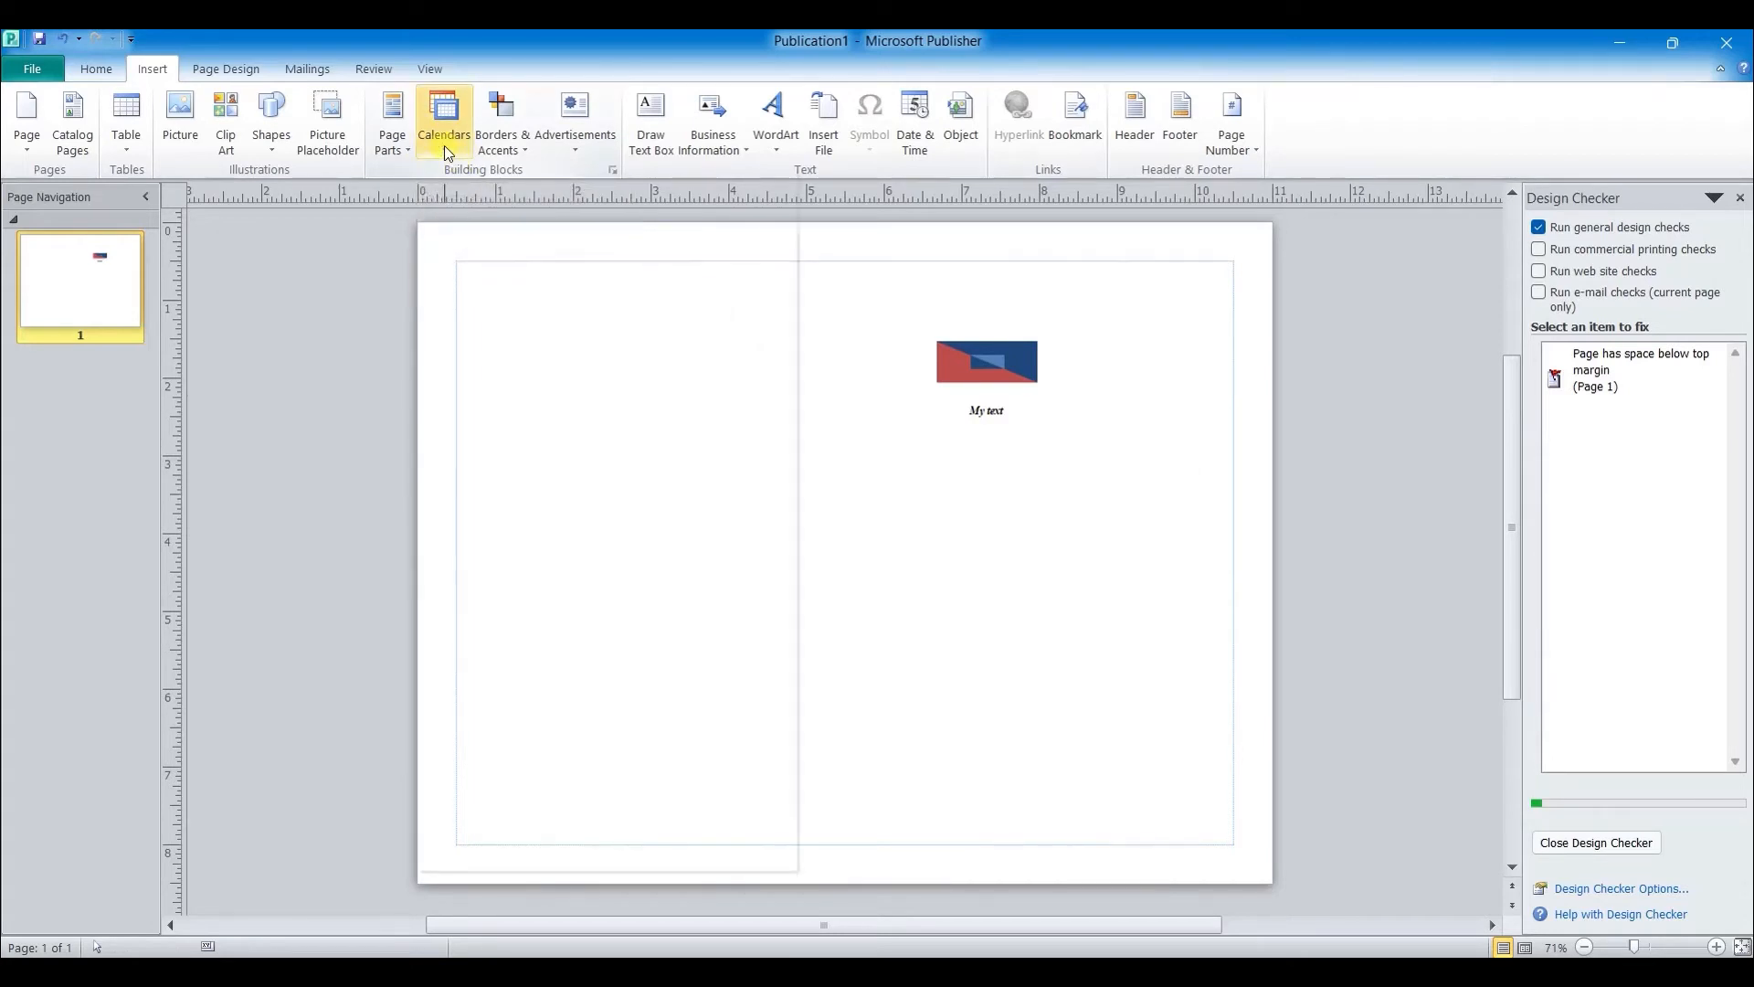
left_click(448, 153)
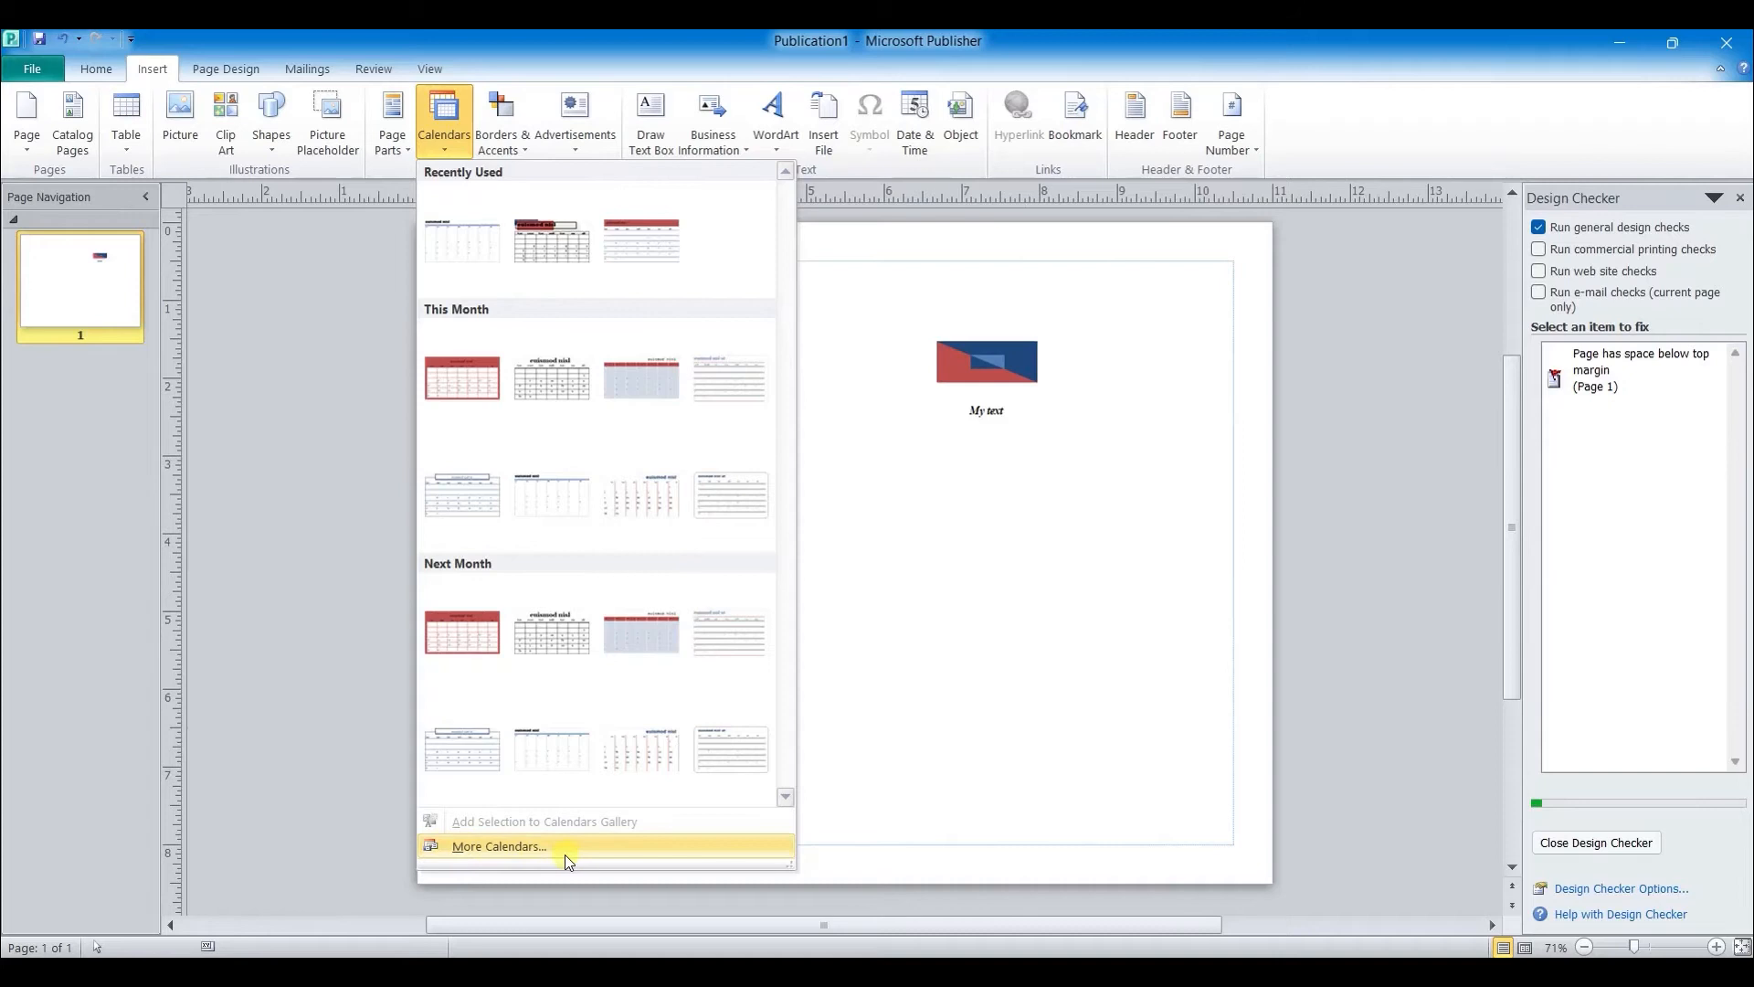
left_click(525, 850)
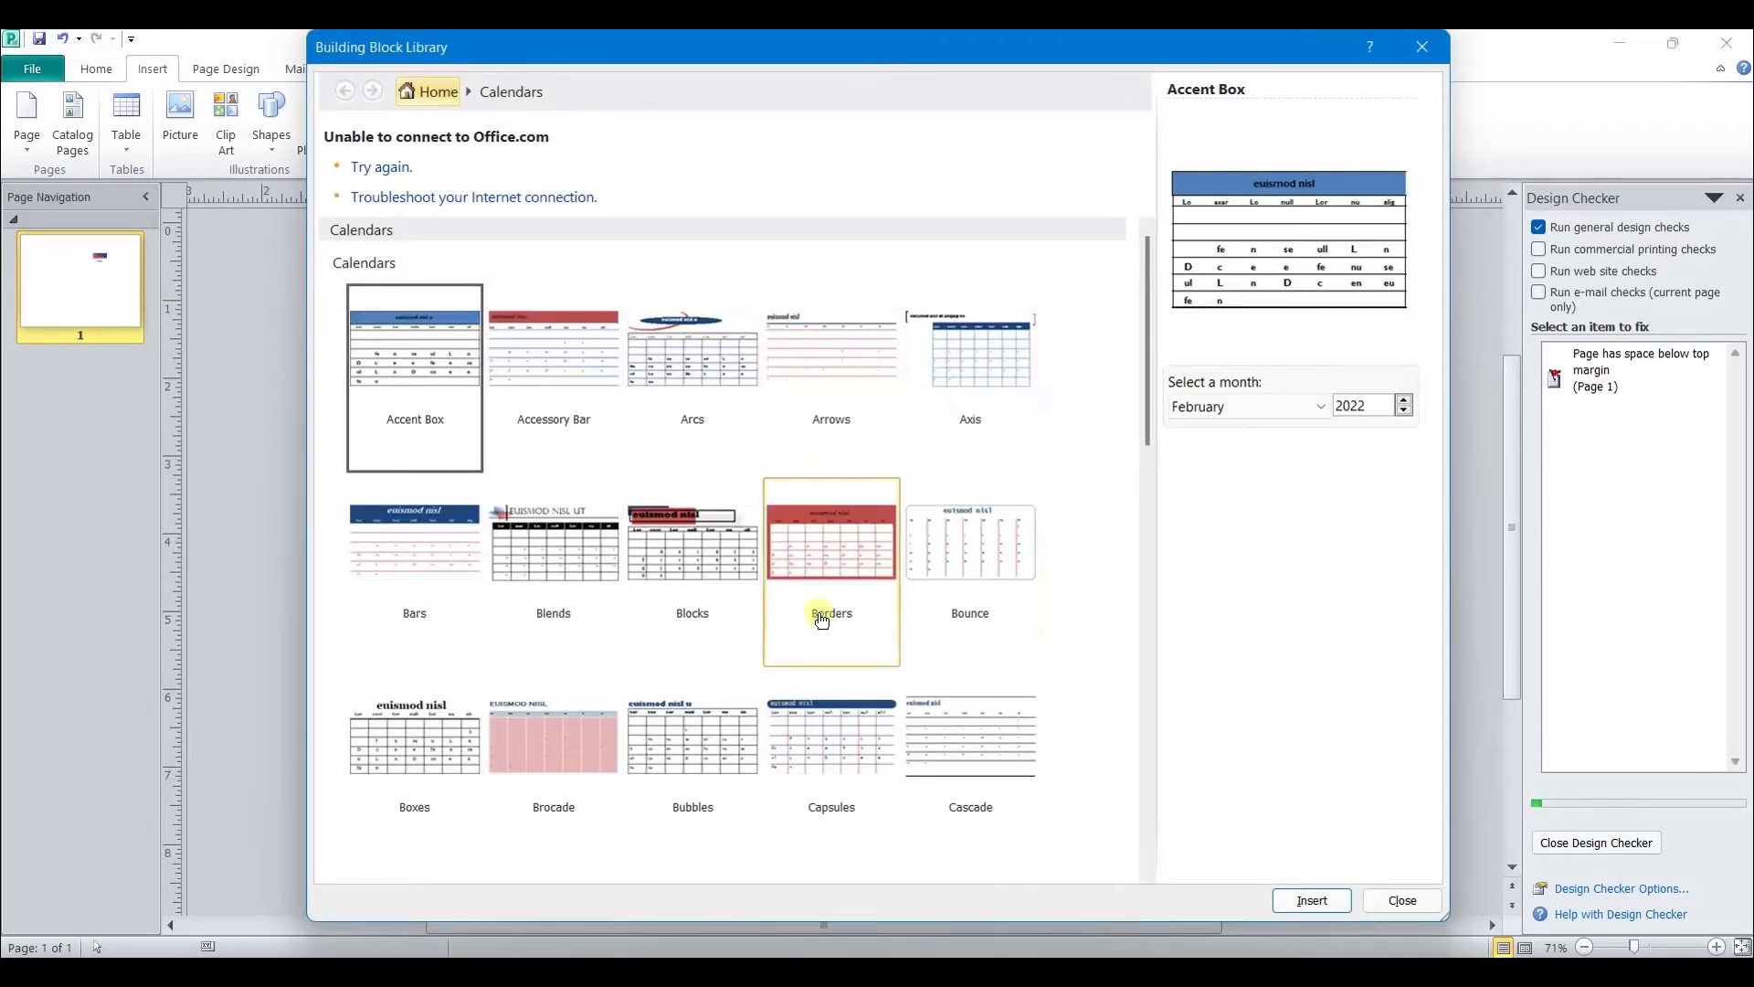
scroll(567, 500, "down", 5)
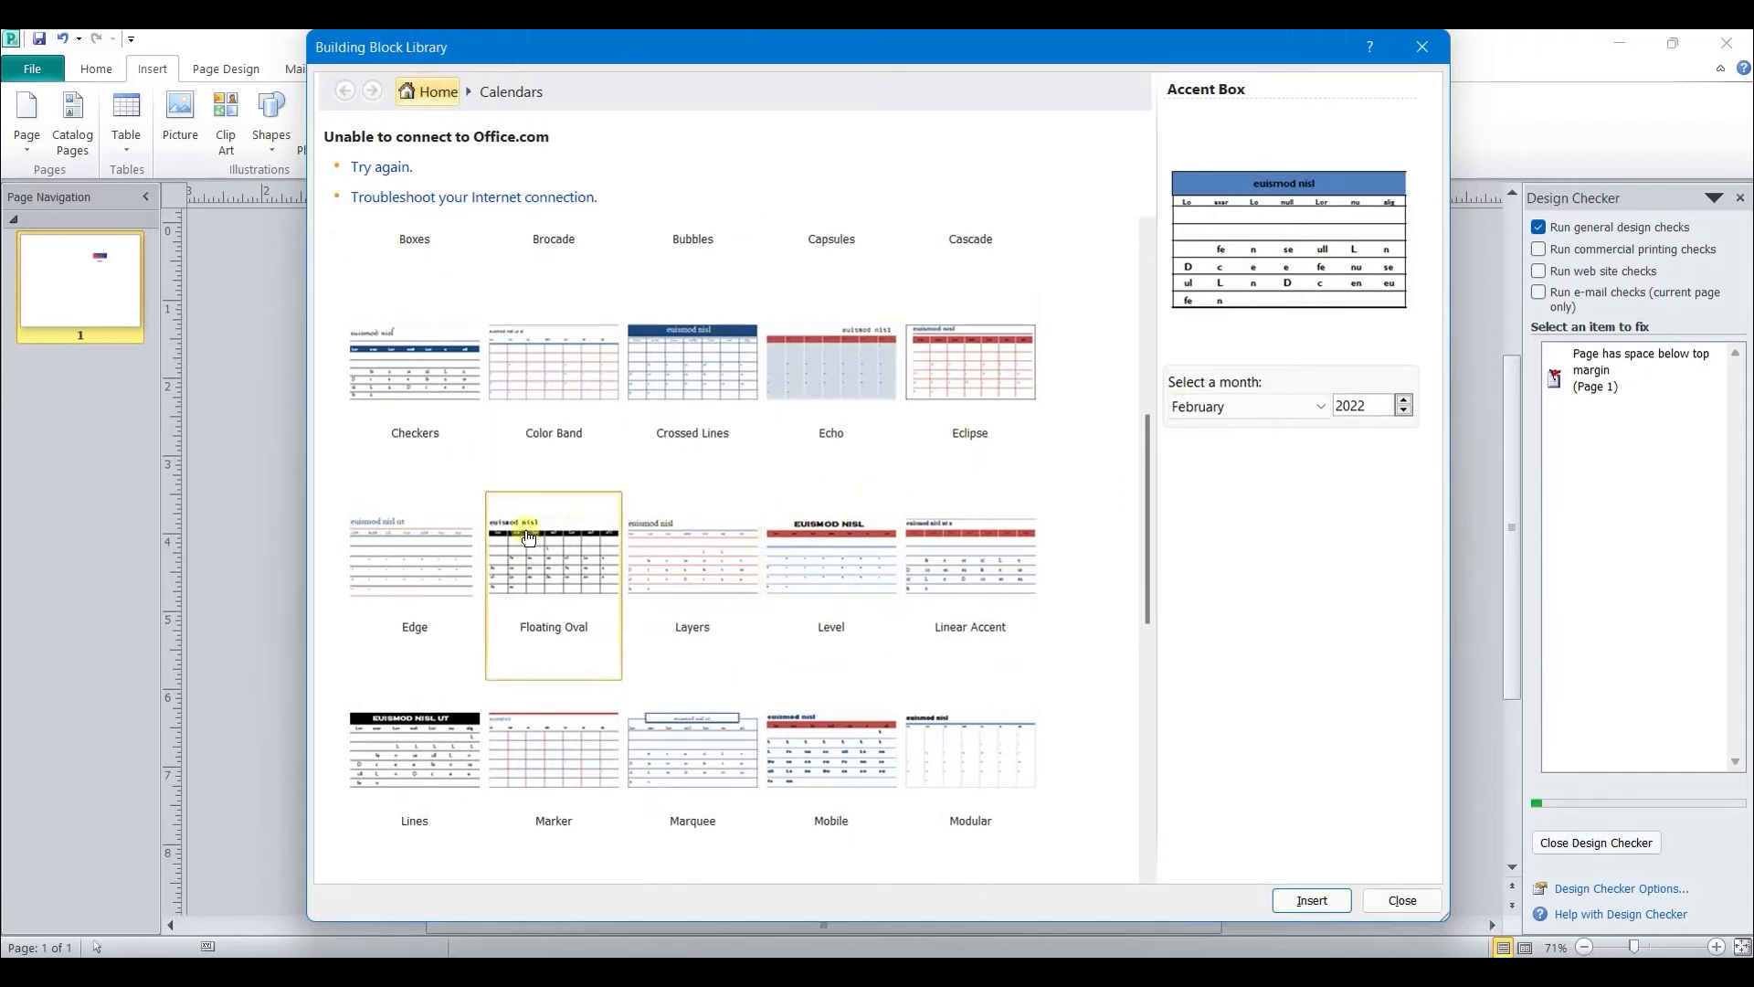
left_click(415, 584)
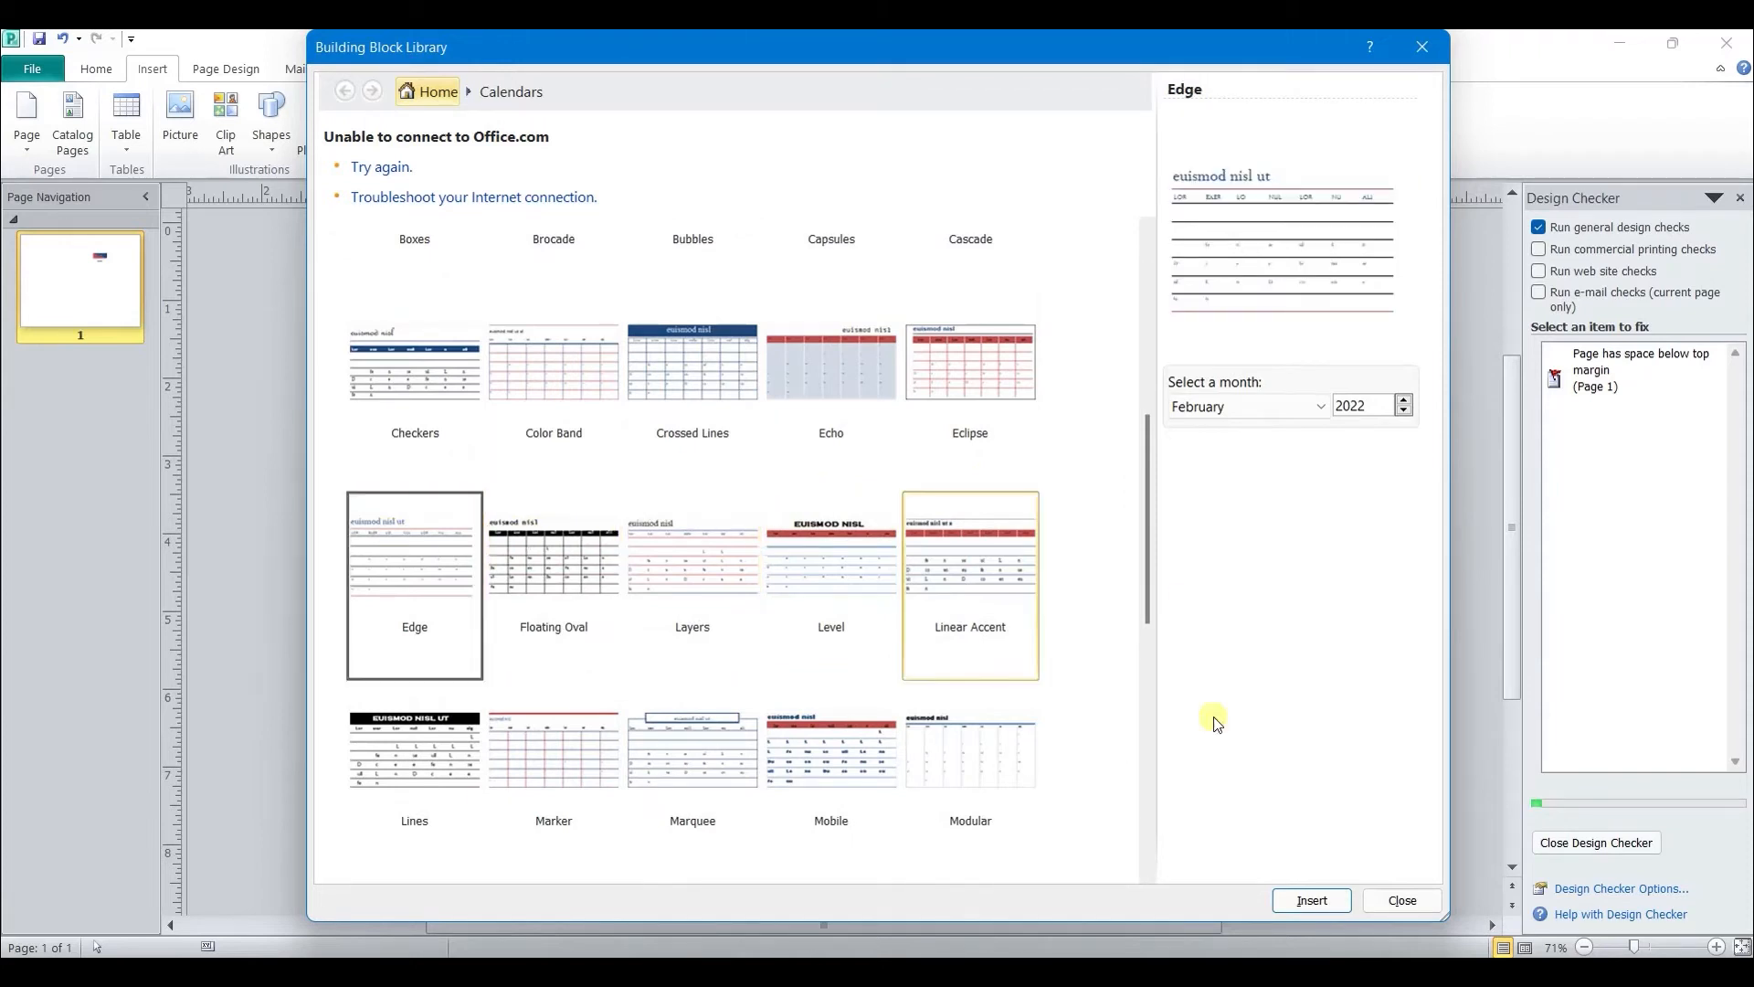
left_click(1294, 895)
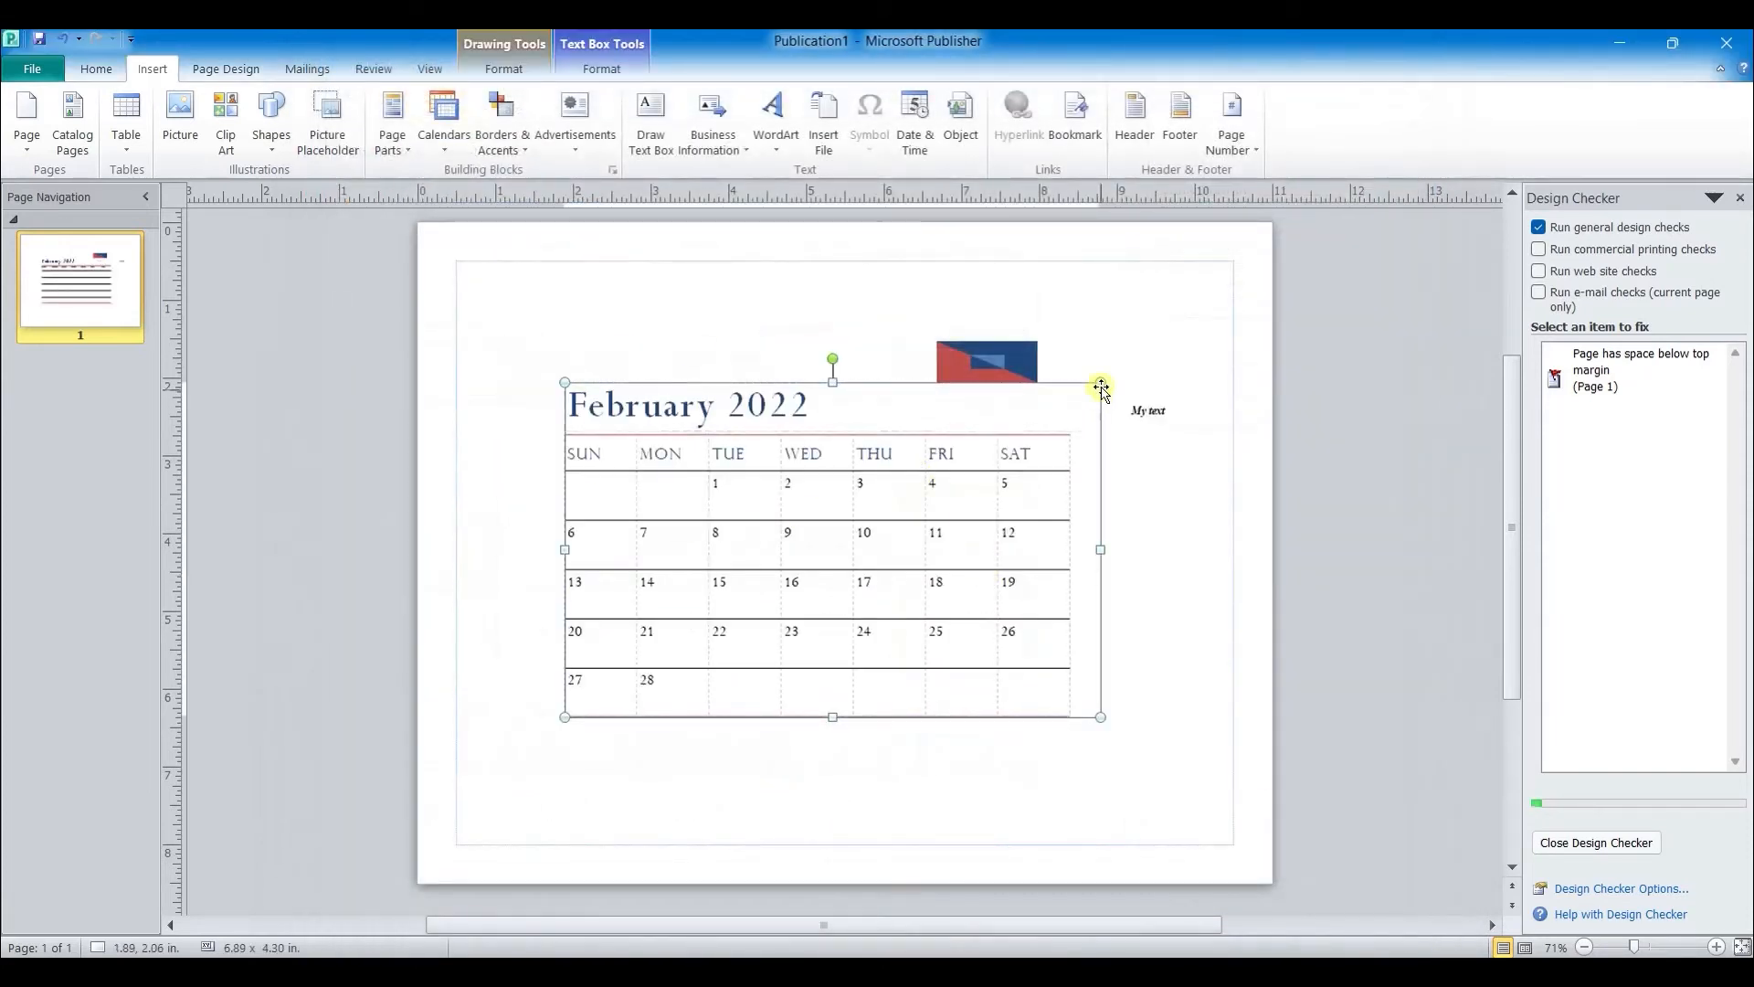
left_click_drag(1077, 367, 1057, 402)
left_click(780, 424)
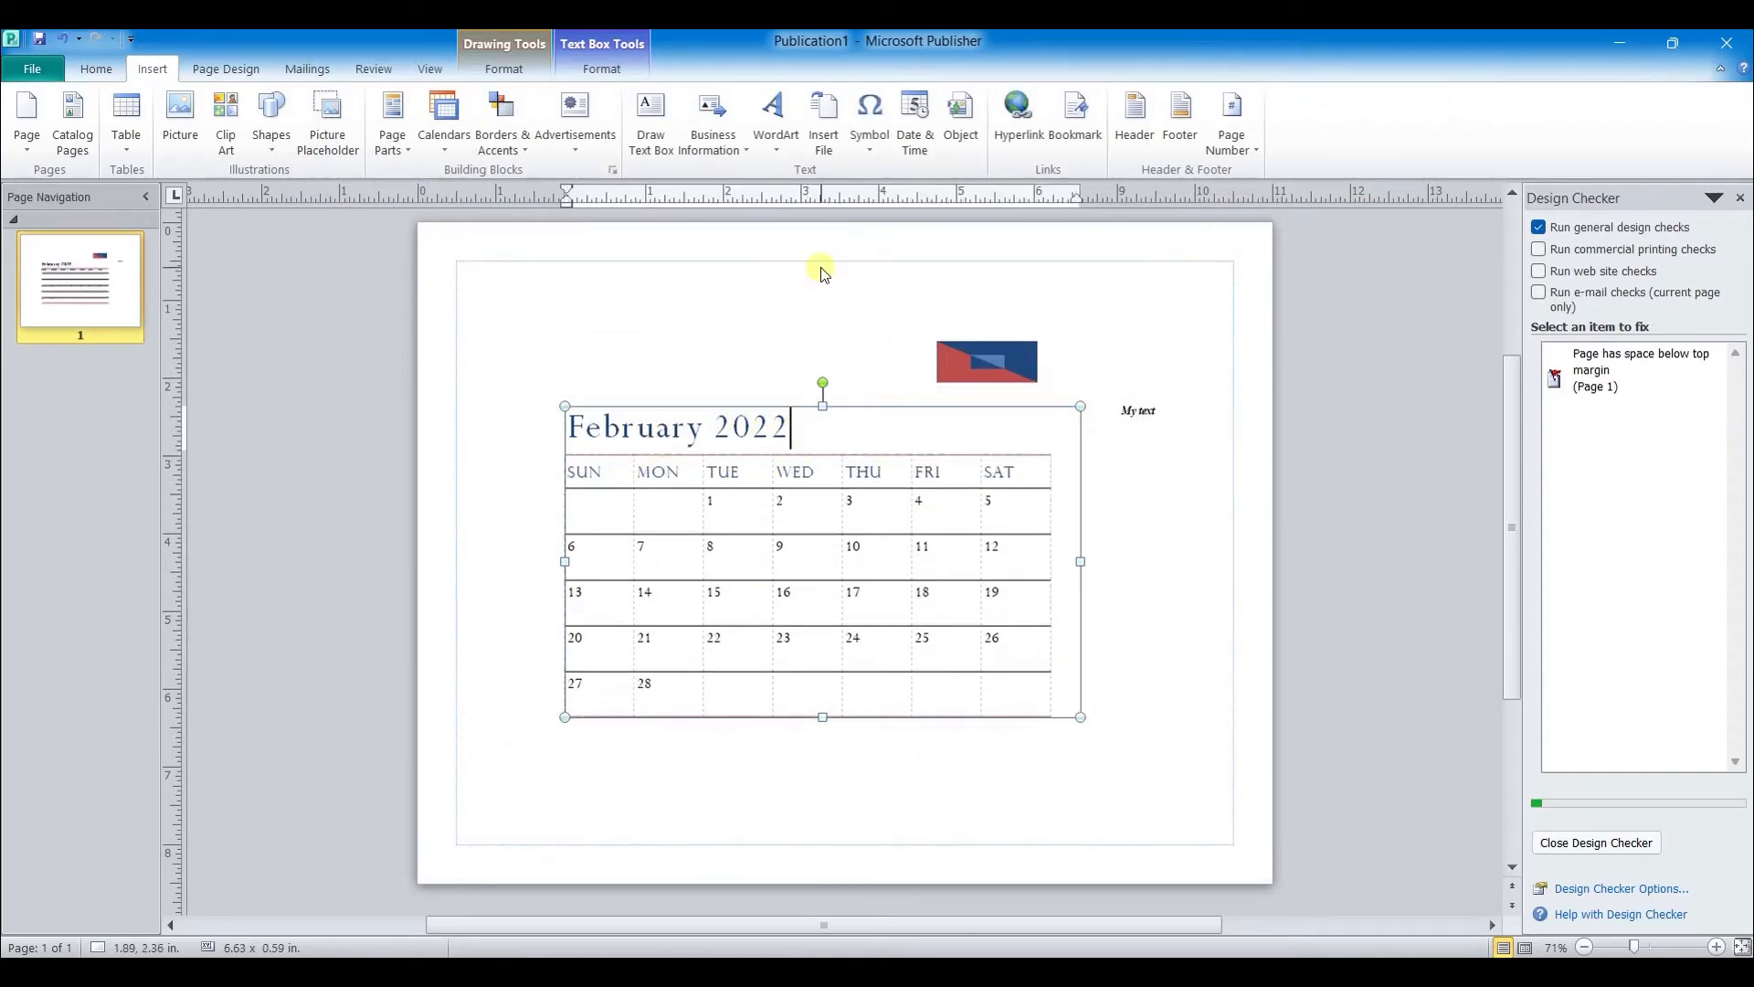
- Insert the Banded Color frame from the full Borders & Accents library
left_click(524, 148)
scroll(721, 352, "down", 3)
scroll(676, 384, "up", 3)
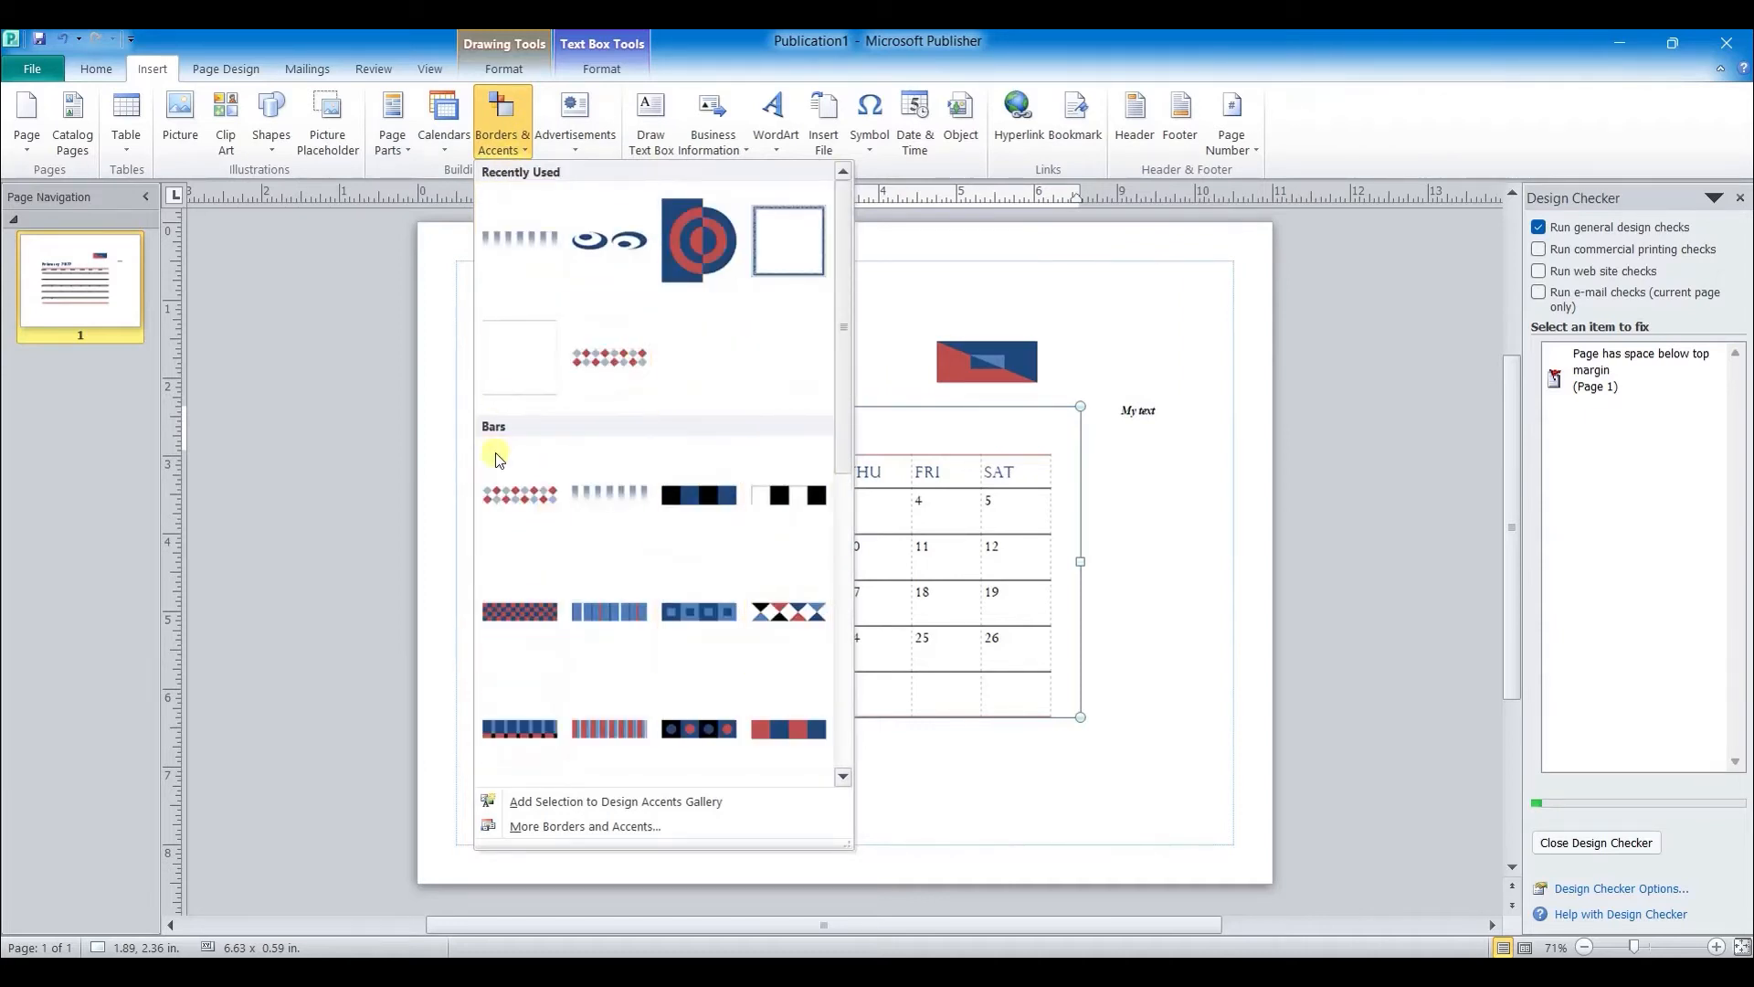
scroll(804, 562, "down", 3)
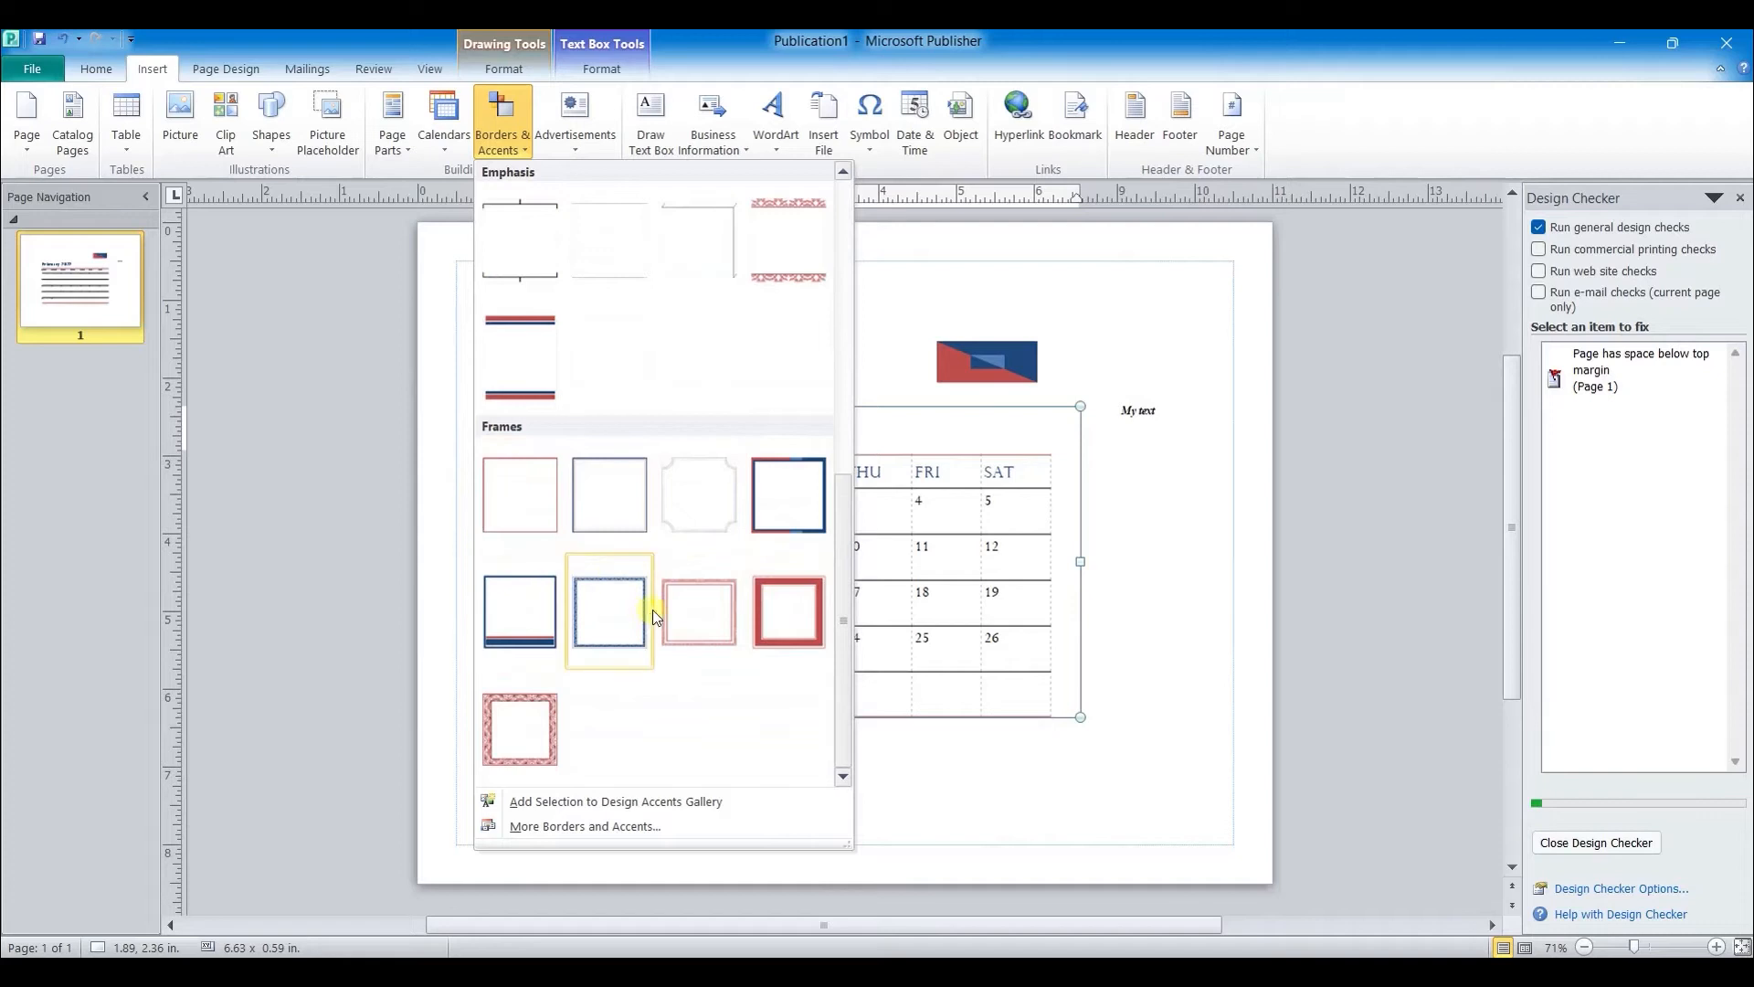
left_click(666, 827)
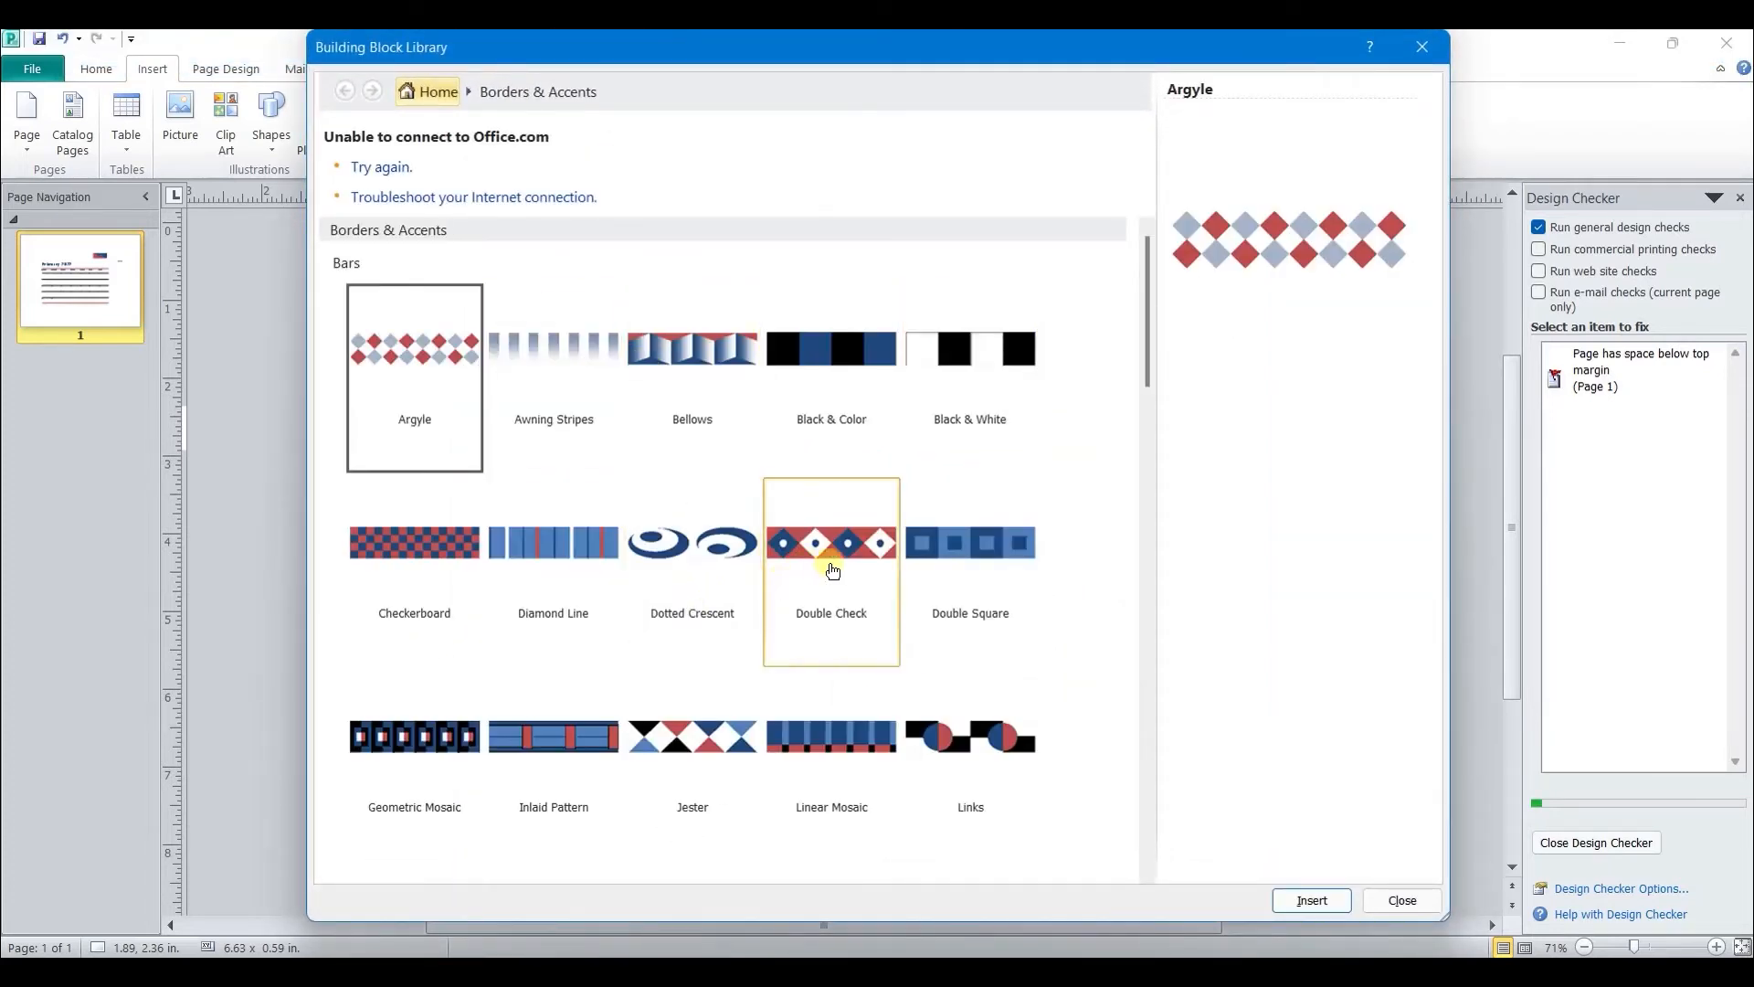
scroll(496, 622, "down", 3)
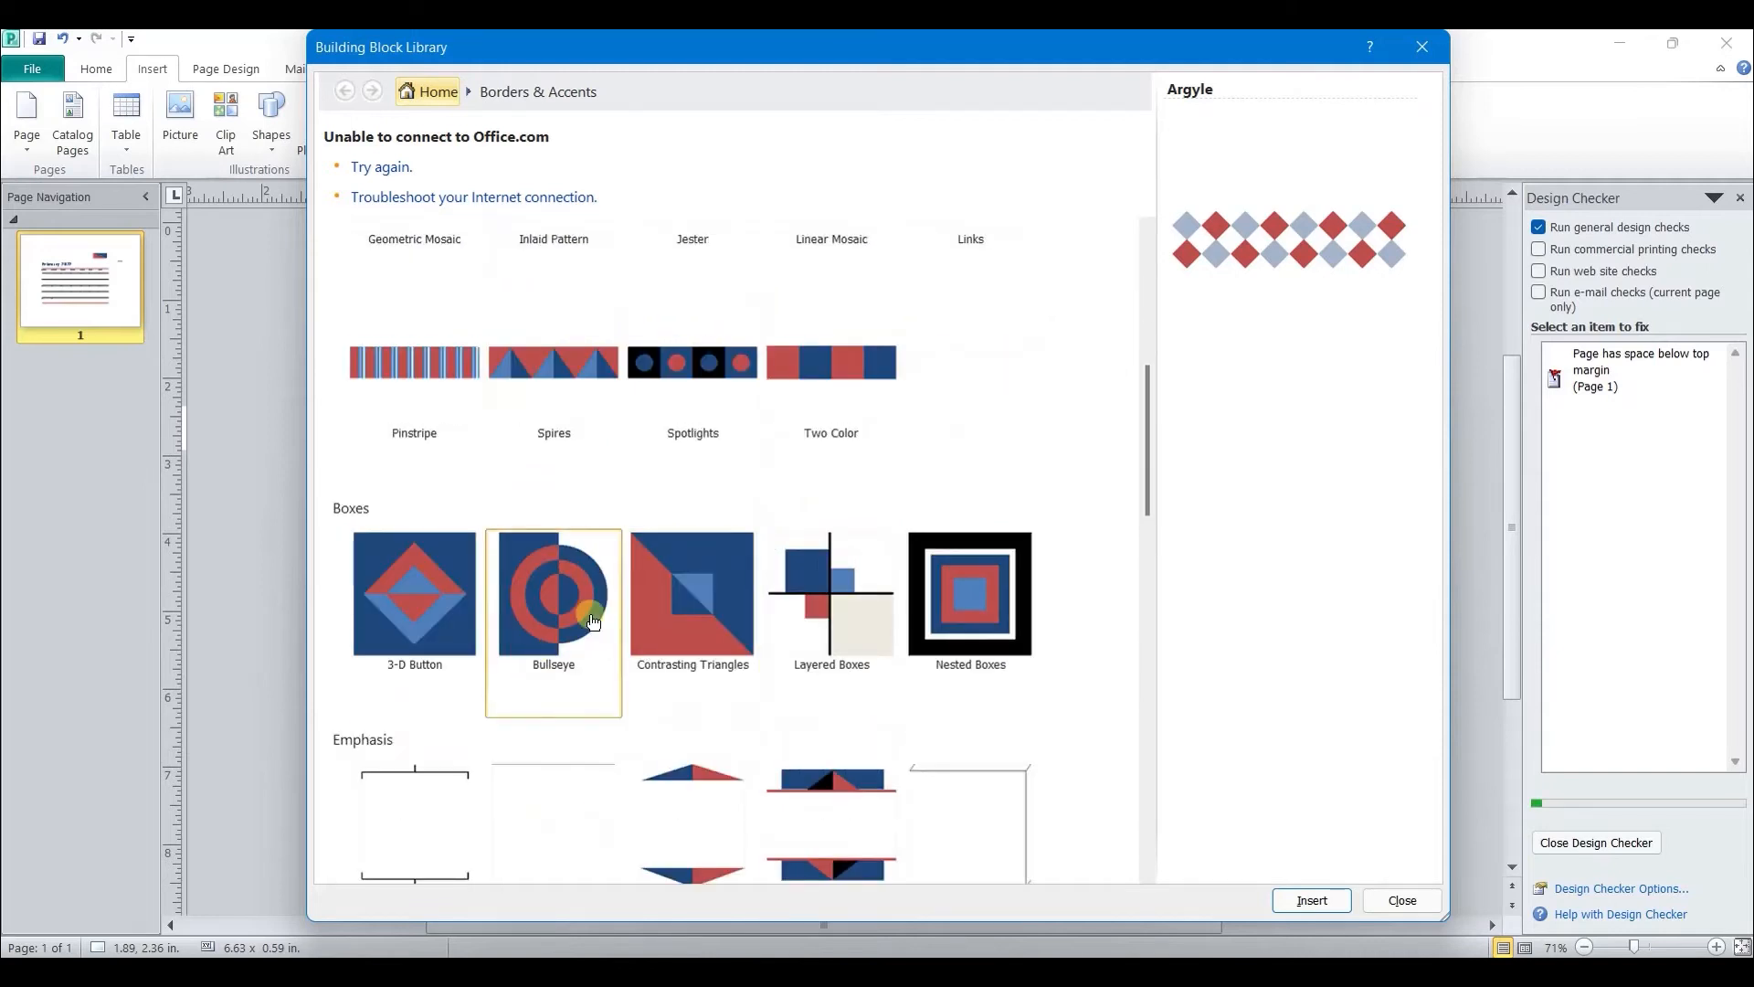
scroll(592, 621, "up", 2)
scroll(589, 617, "down", 8)
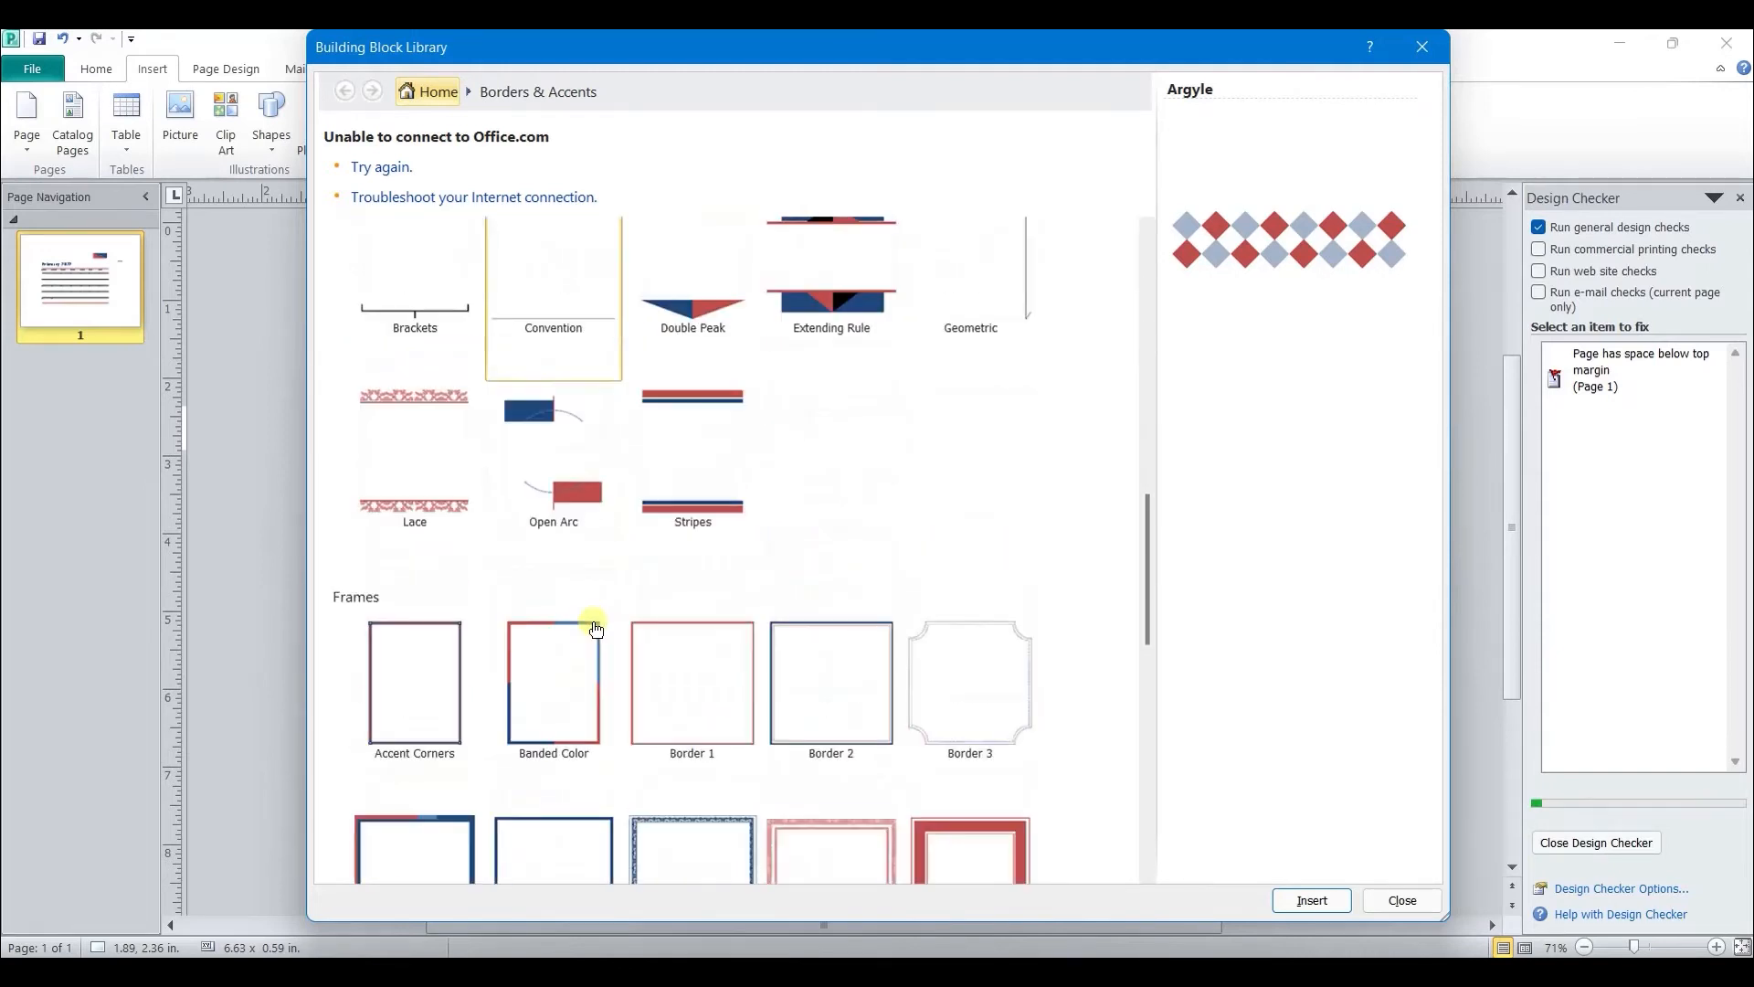
scroll(861, 618, "down", 3)
left_click(553, 304)
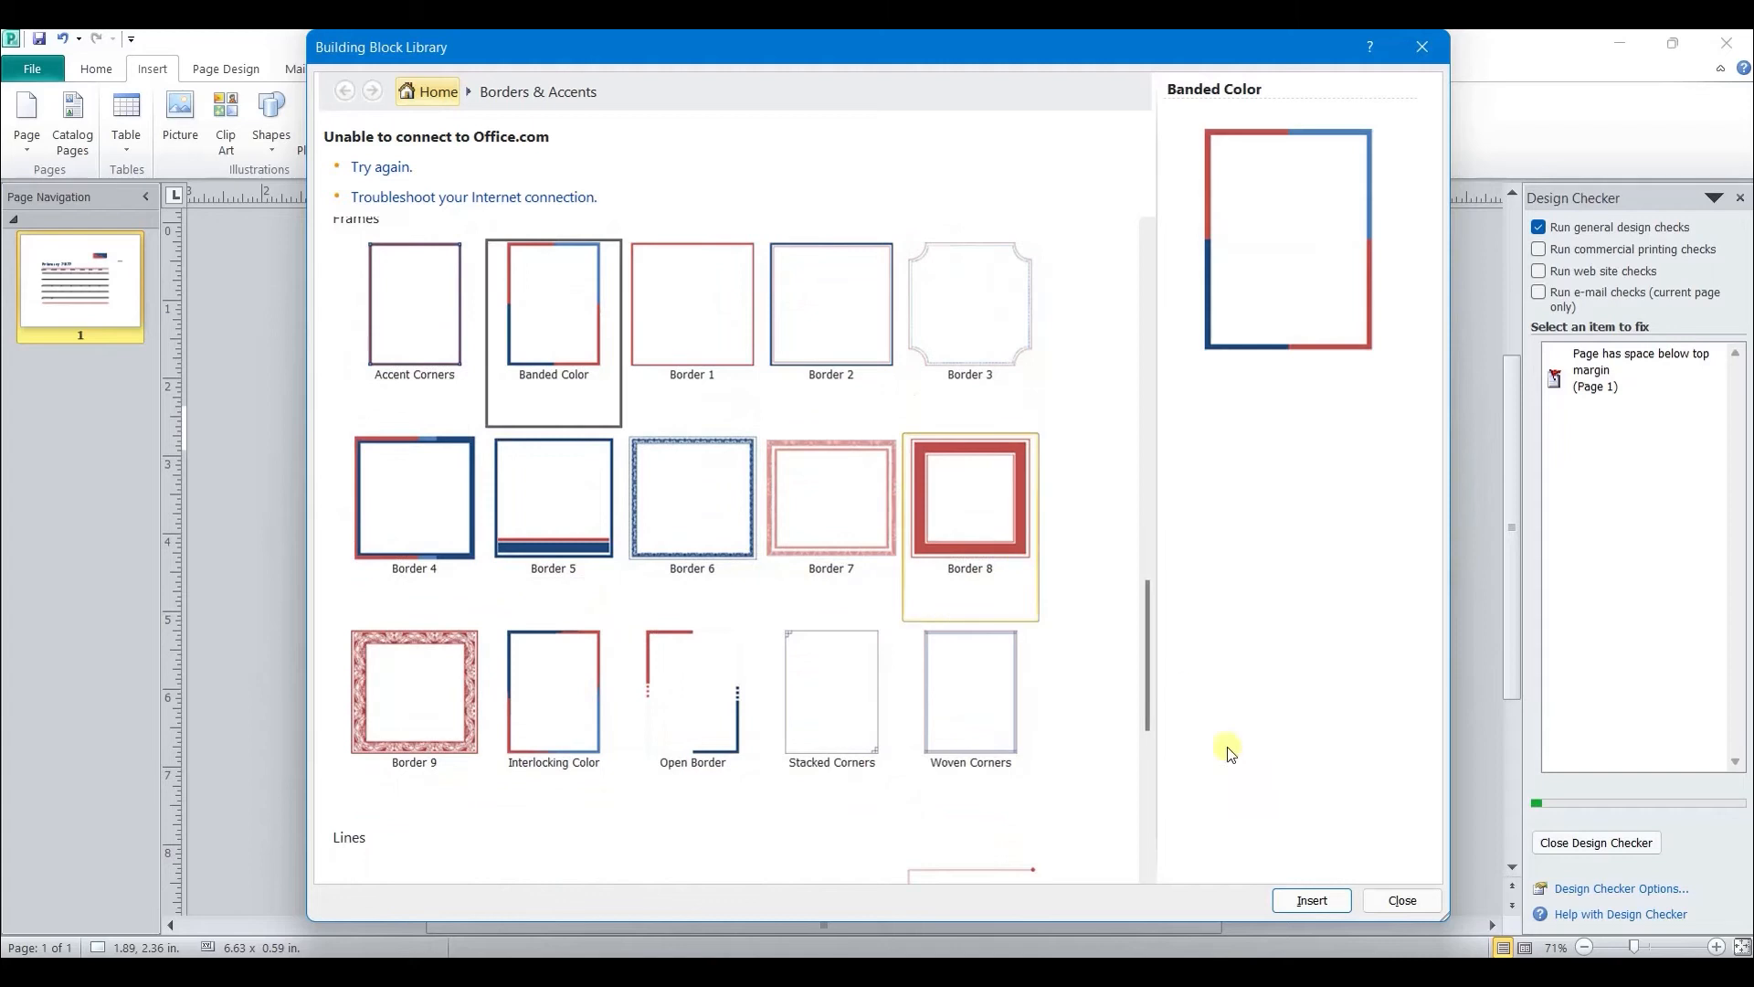
left_click(1312, 899)
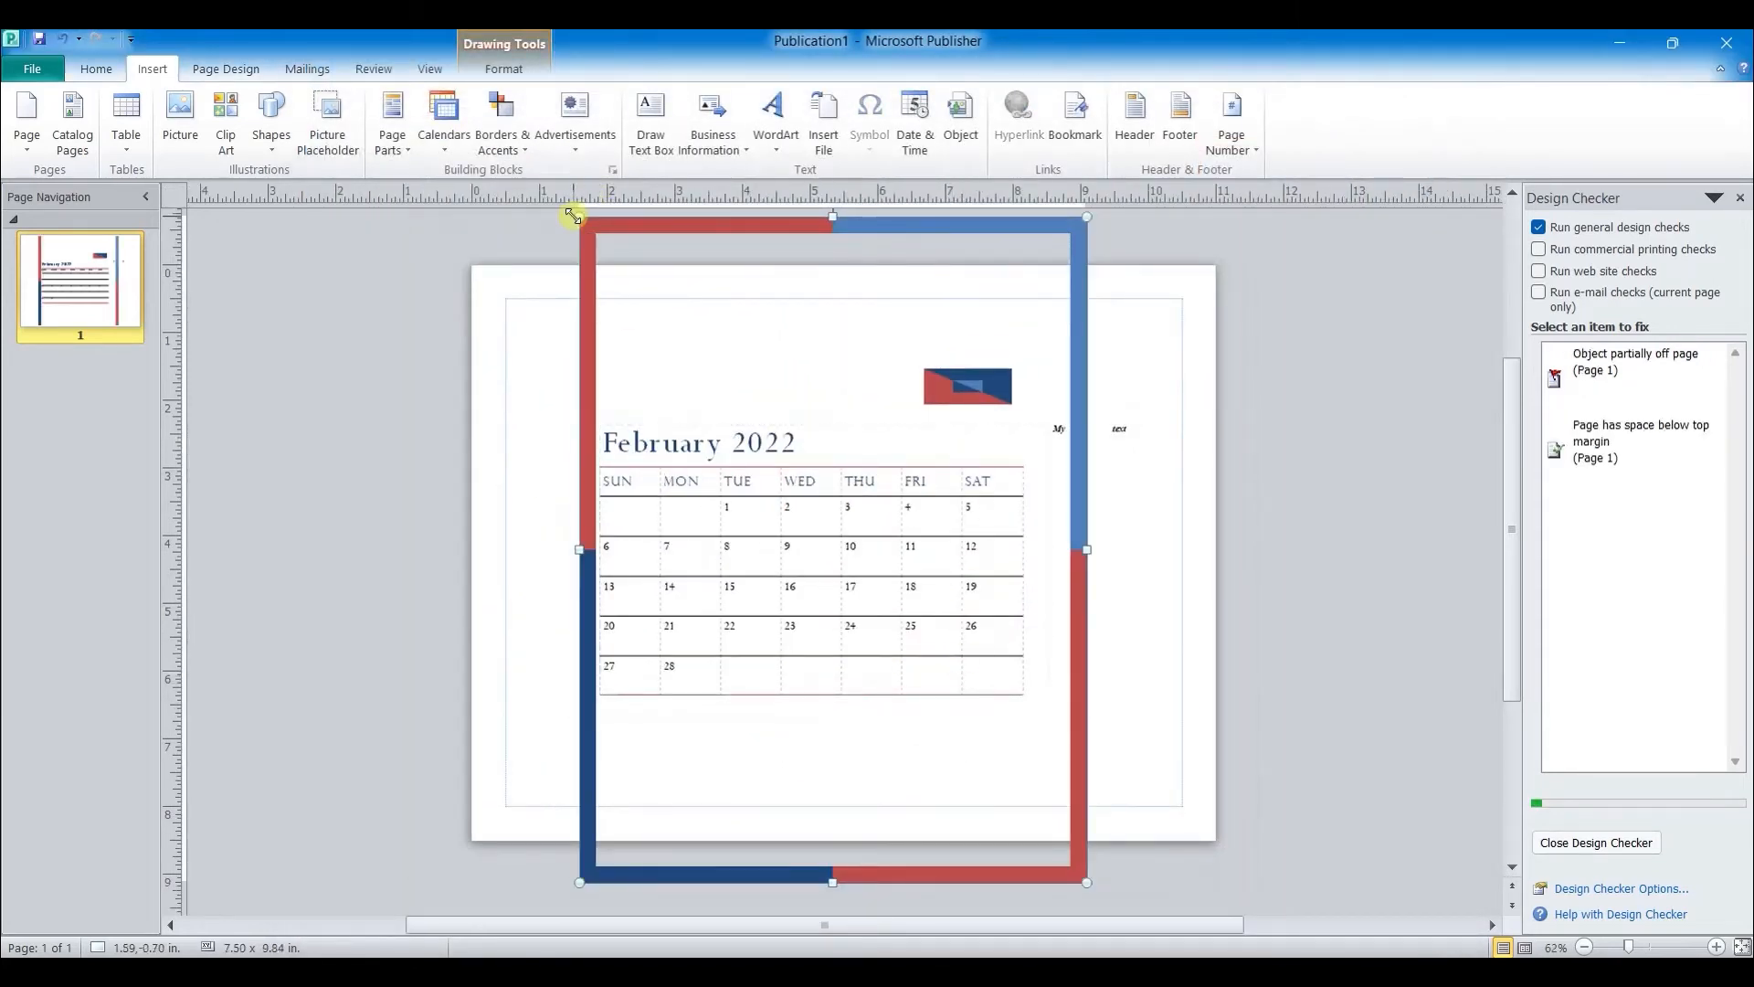
- Resize the Banded Color frame to about 10.66 x 7.96 in so it surrounds the page content just inside the page edges
left_click_drag(579, 216, 480, 277)
left_click_drag(1084, 580, 1201, 579)
left_click_drag(842, 902, 840, 816)
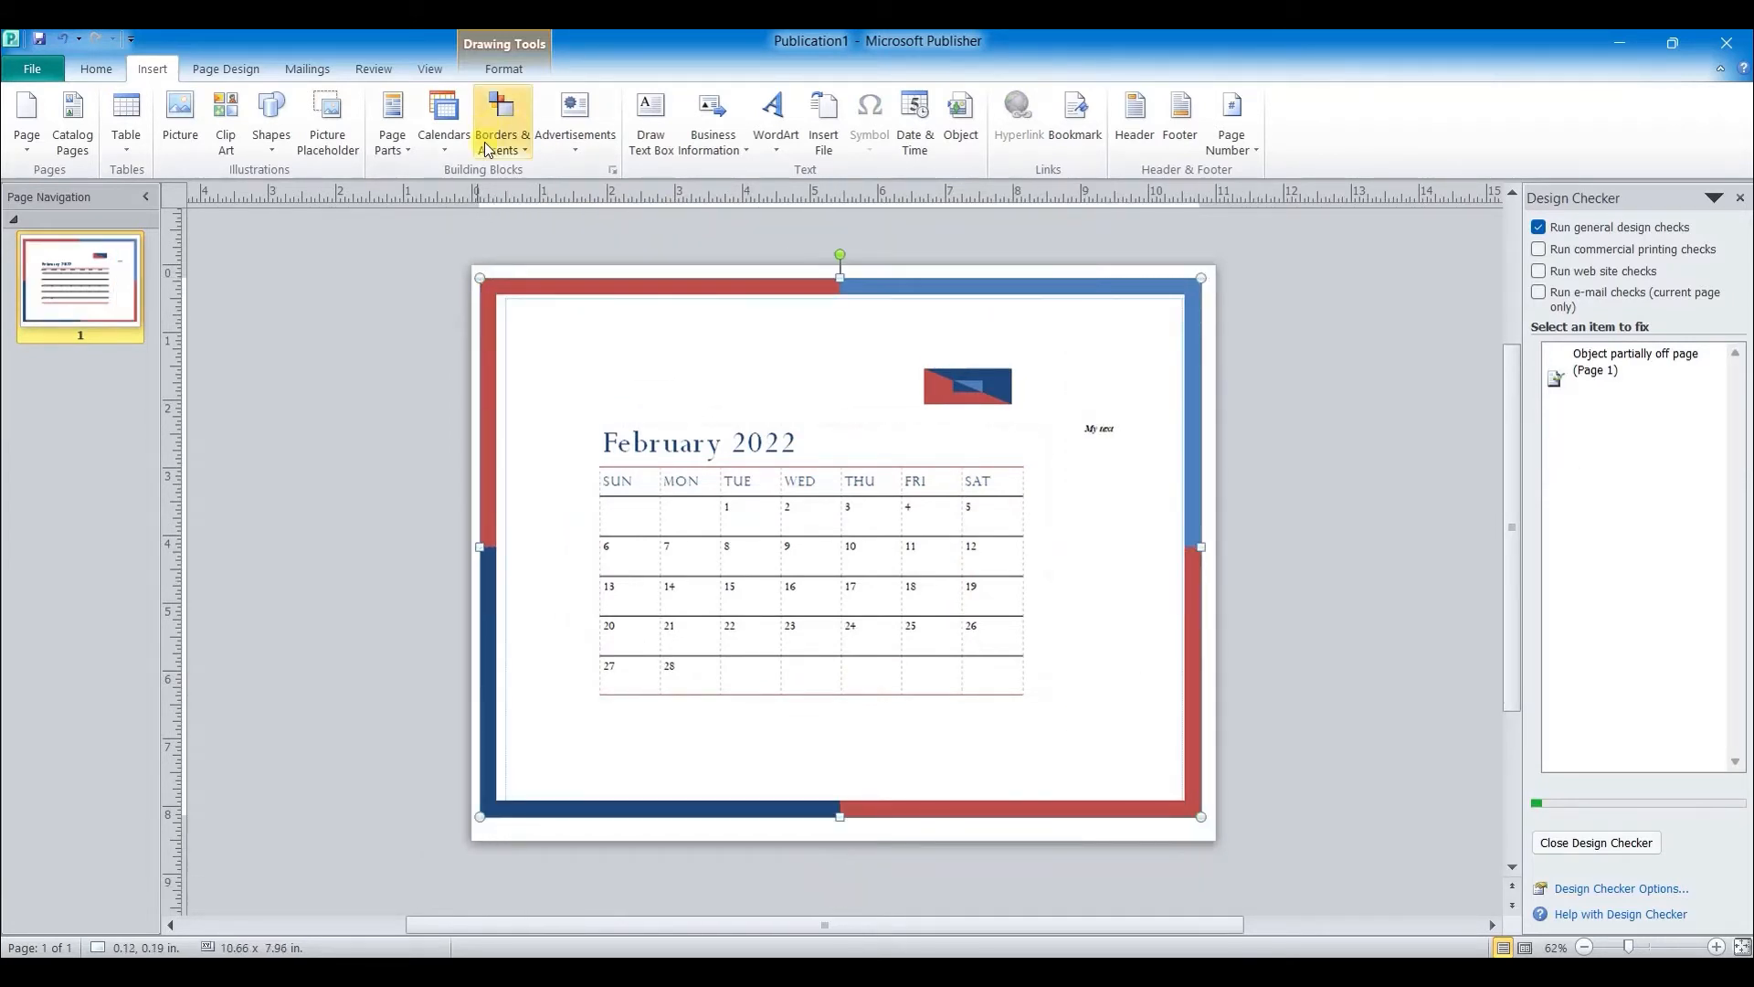
- Insert the Pointer "00% Off" attention getter from the full Advertisements library
left_click(581, 151)
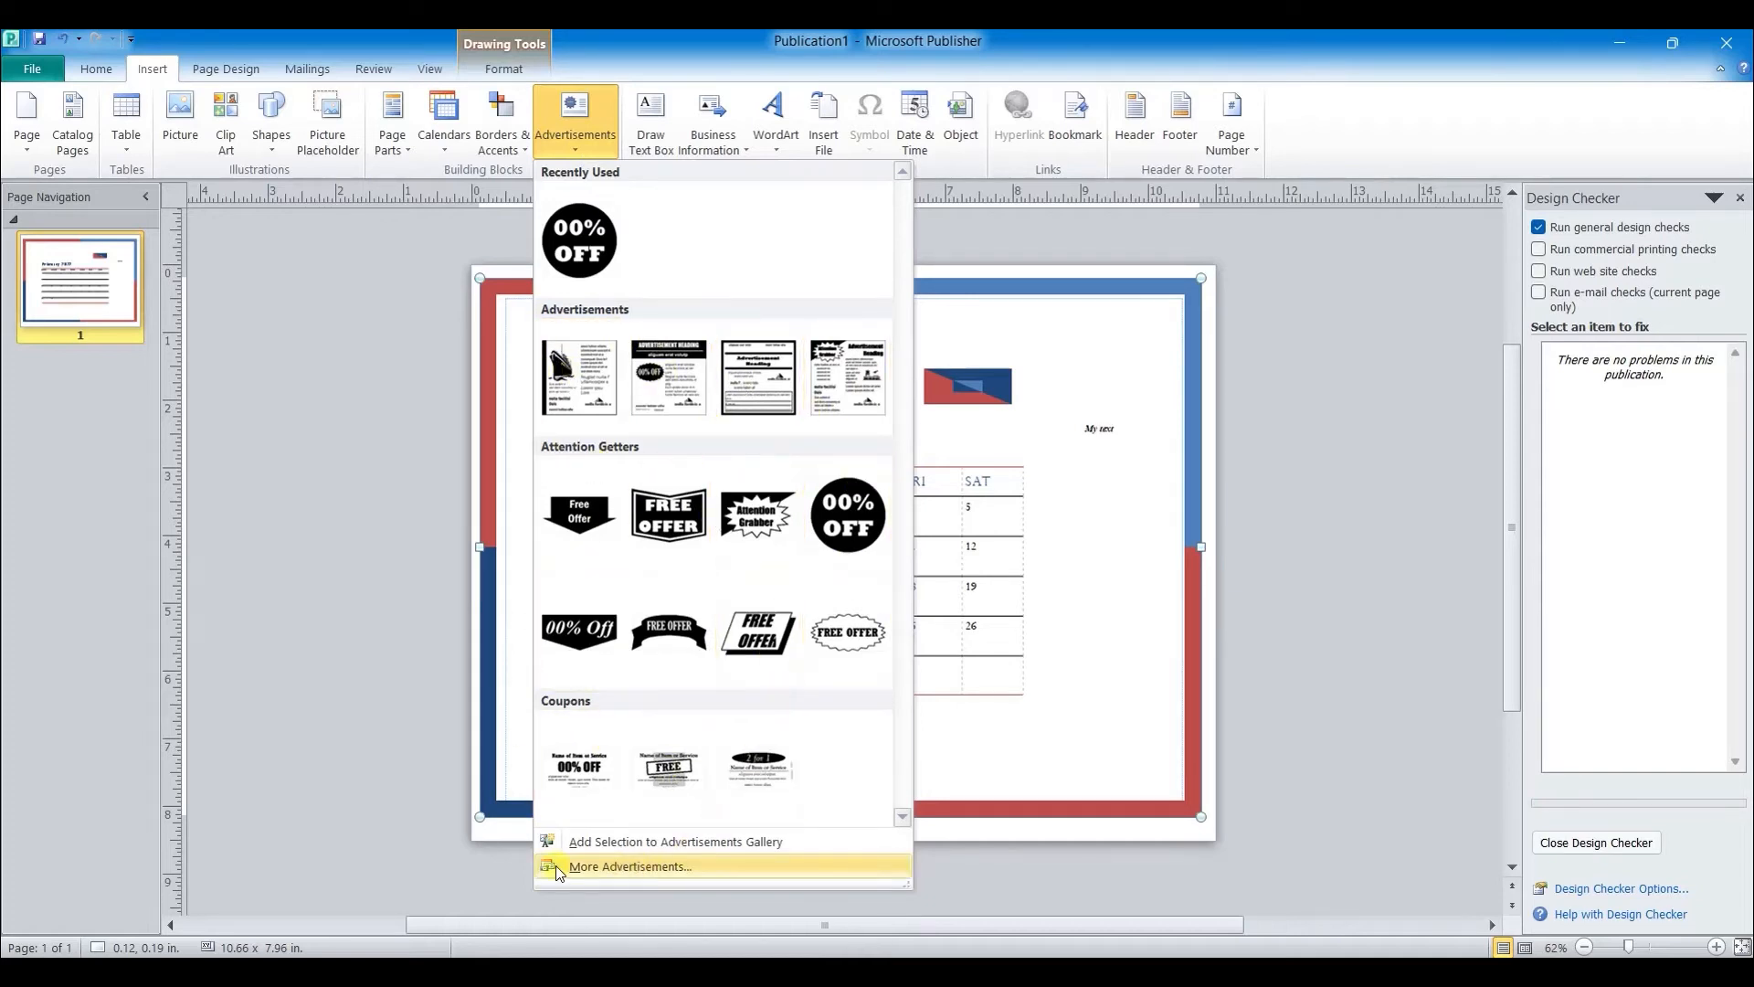
left_click(640, 868)
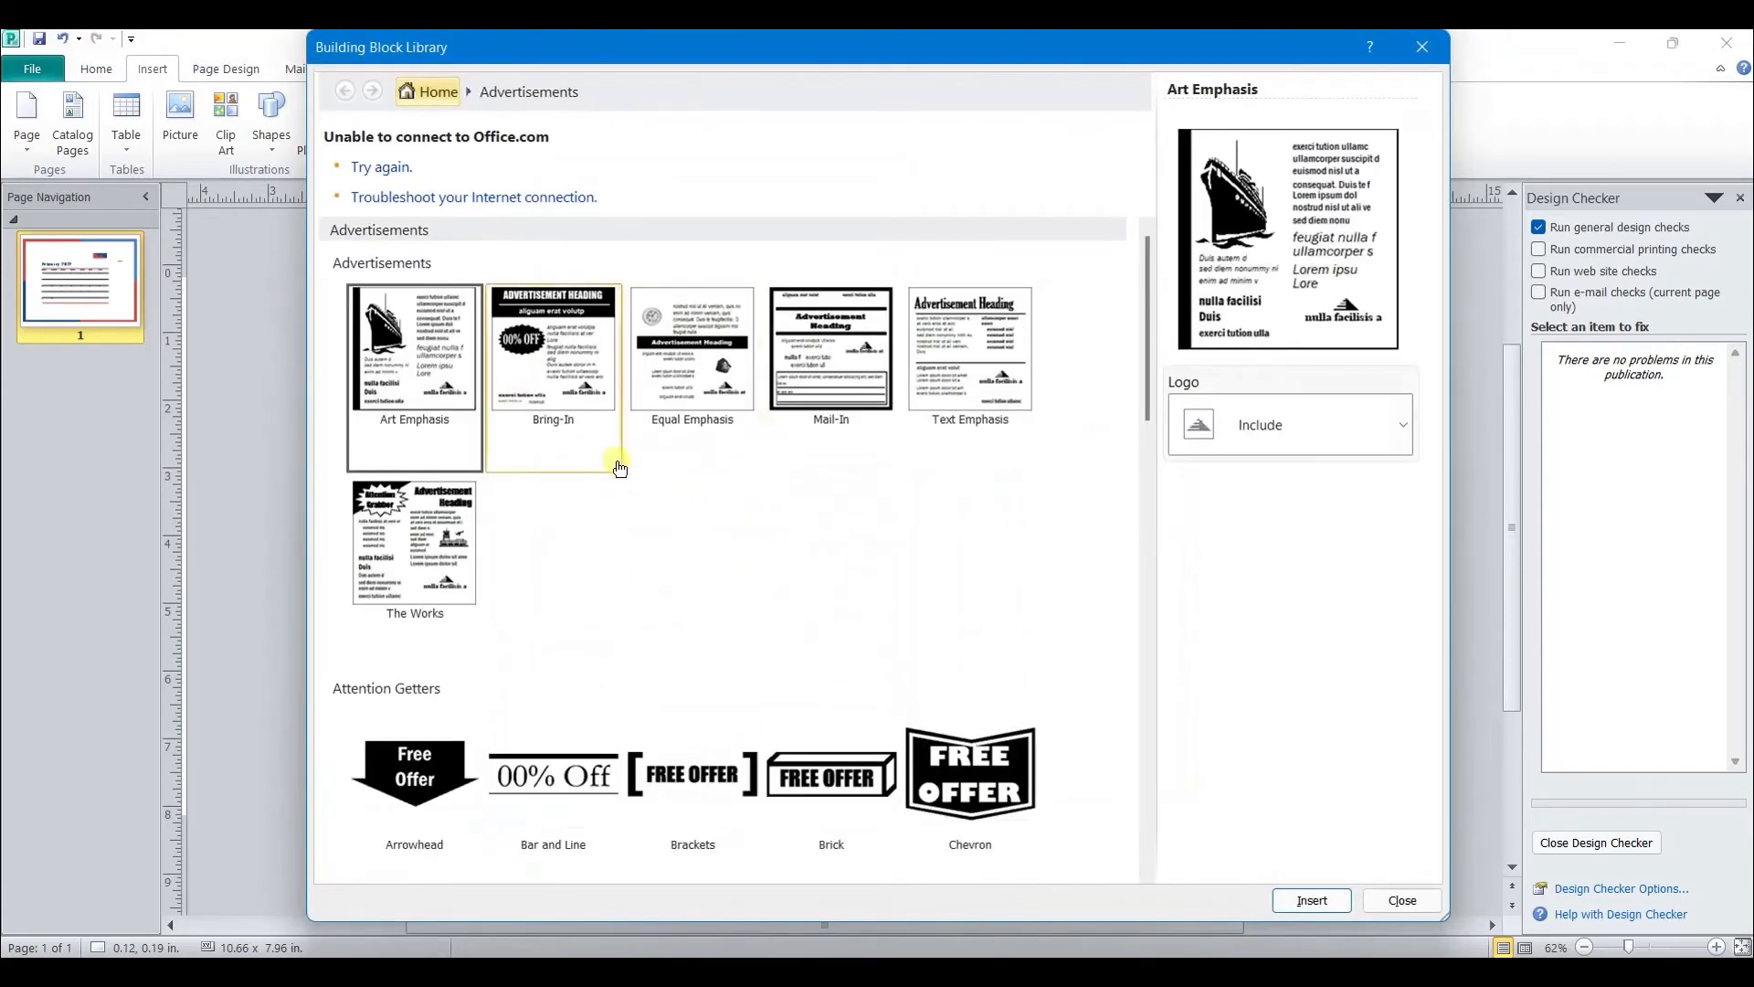
scroll(831, 513, "down", 5)
scroll(716, 380, "down", 5)
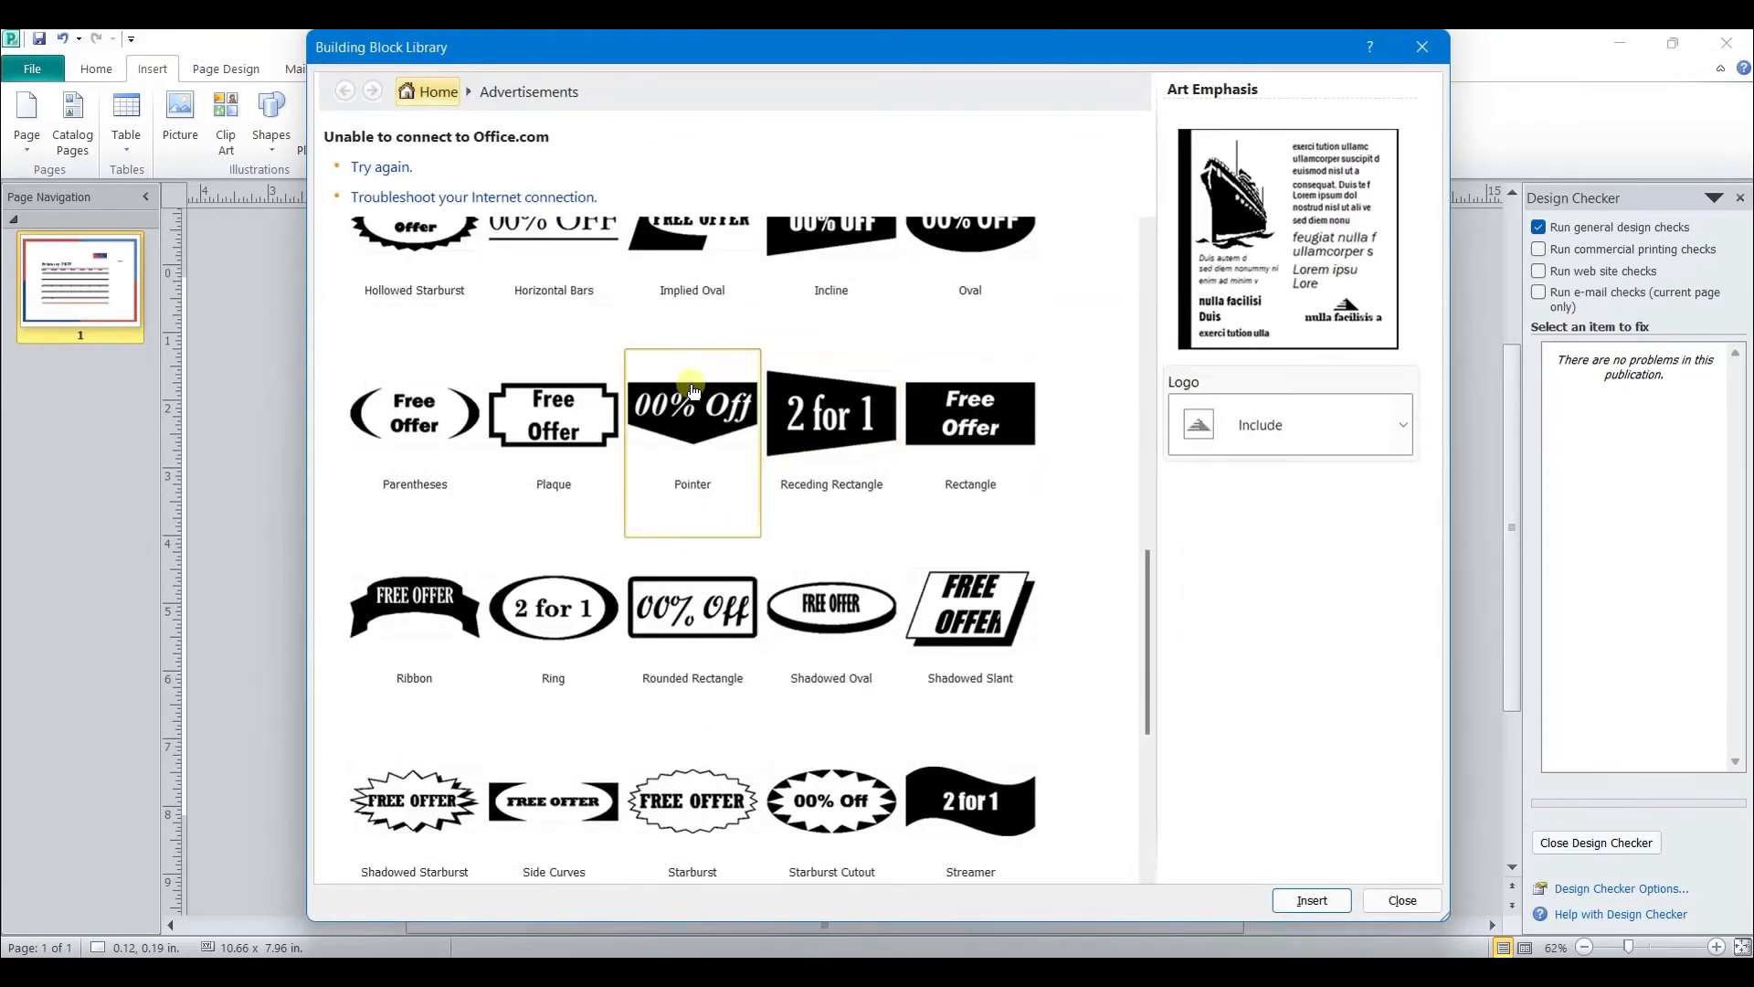
left_click(717, 380)
left_click(1310, 902)
- Enlarge the "00% Off" pointer toward the page's upper right and place the text cursor at the end of its wording
left_click_drag(882, 523, 1117, 443)
left_click(905, 491)
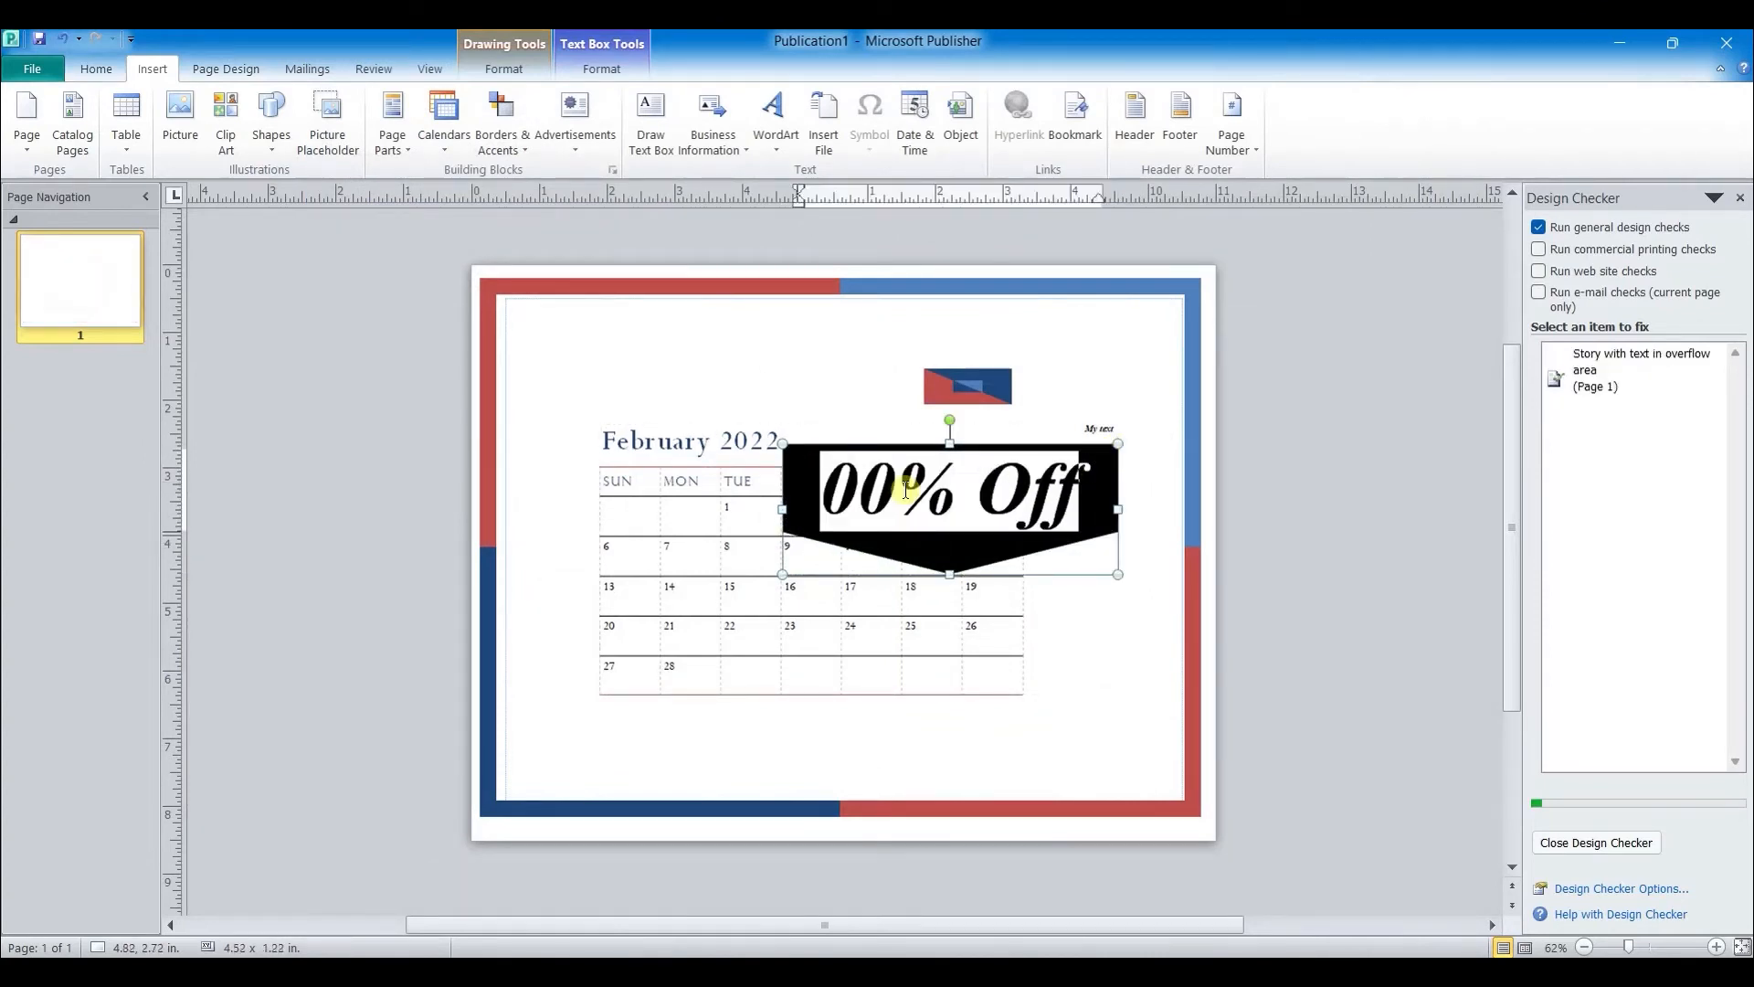
left_click(1089, 507)
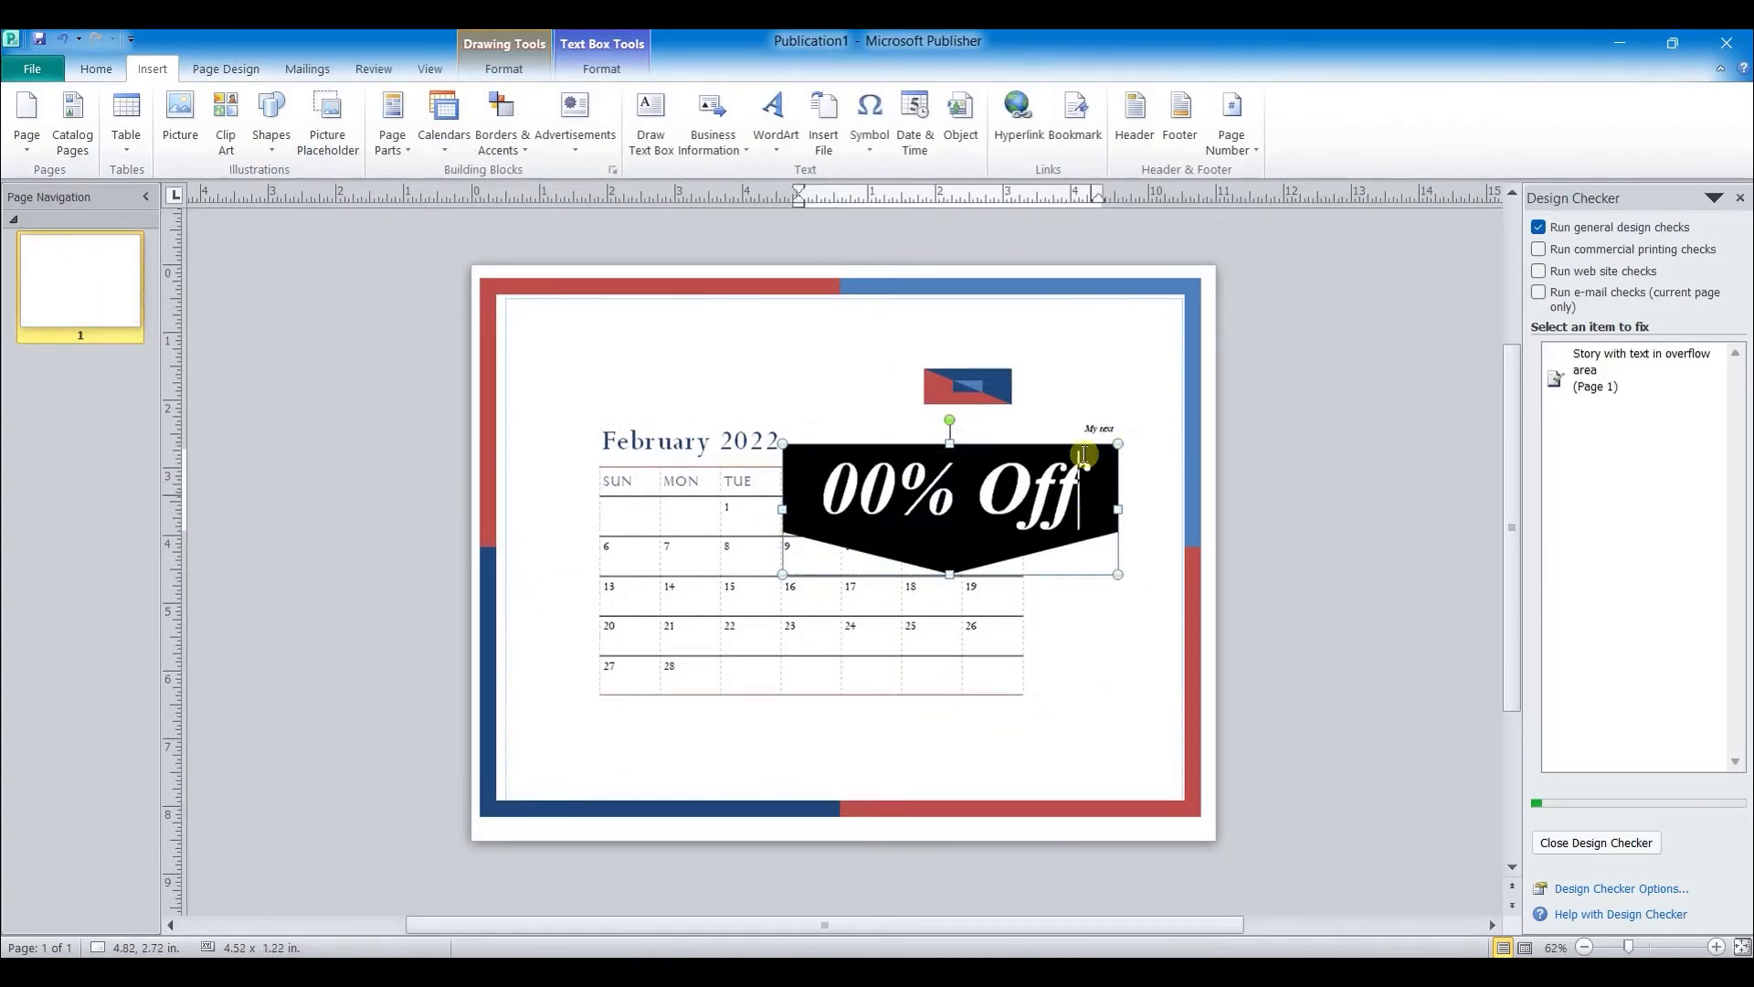